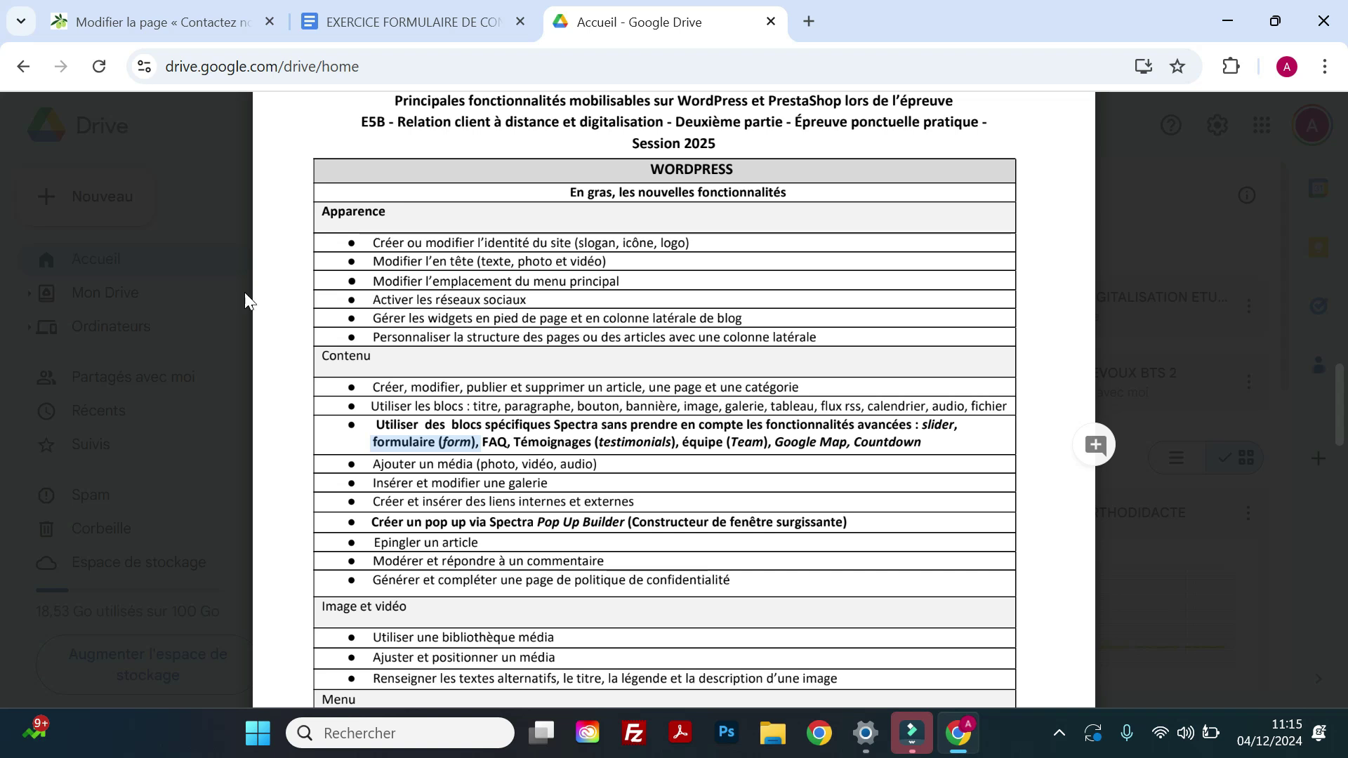
Switch to the Contactez nous page editor and insert a Form block under the Demande de devis heading
left_click(156, 32)
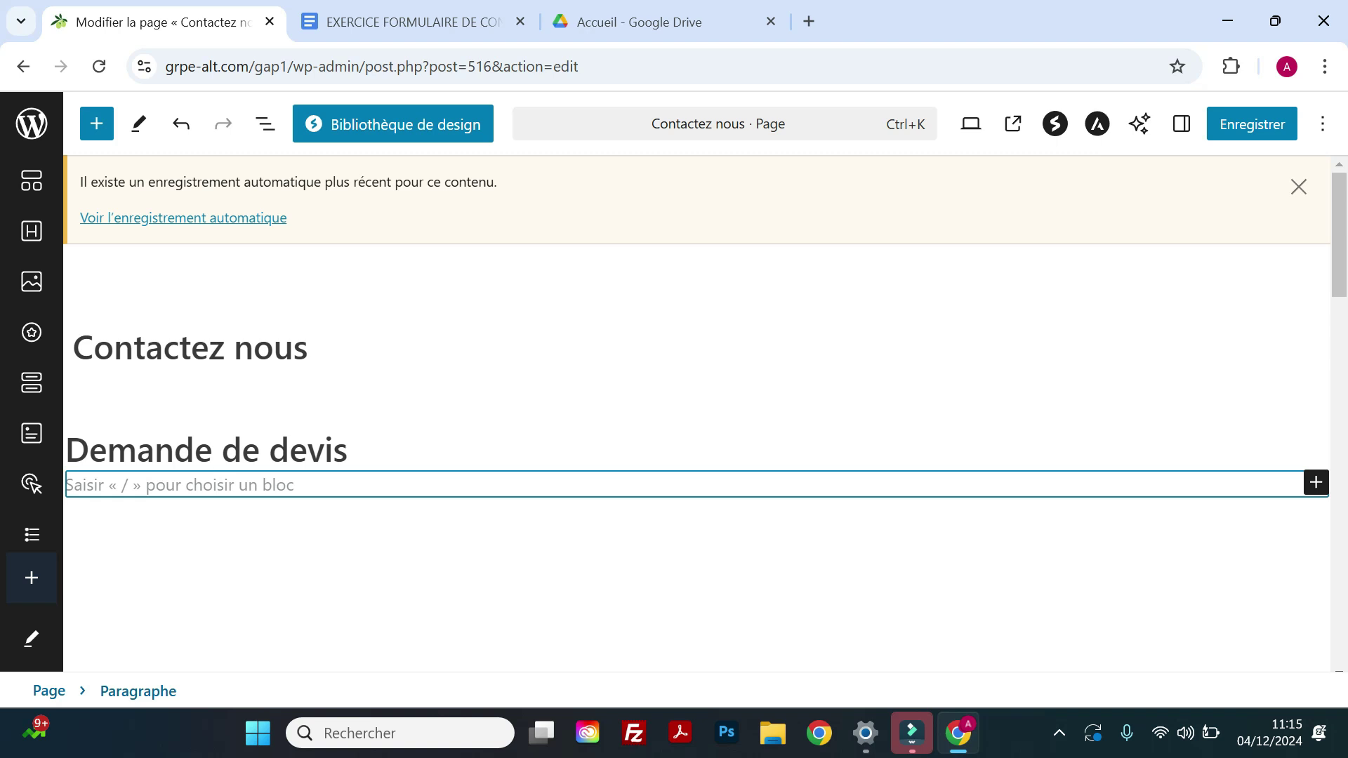
left_click(1310, 488)
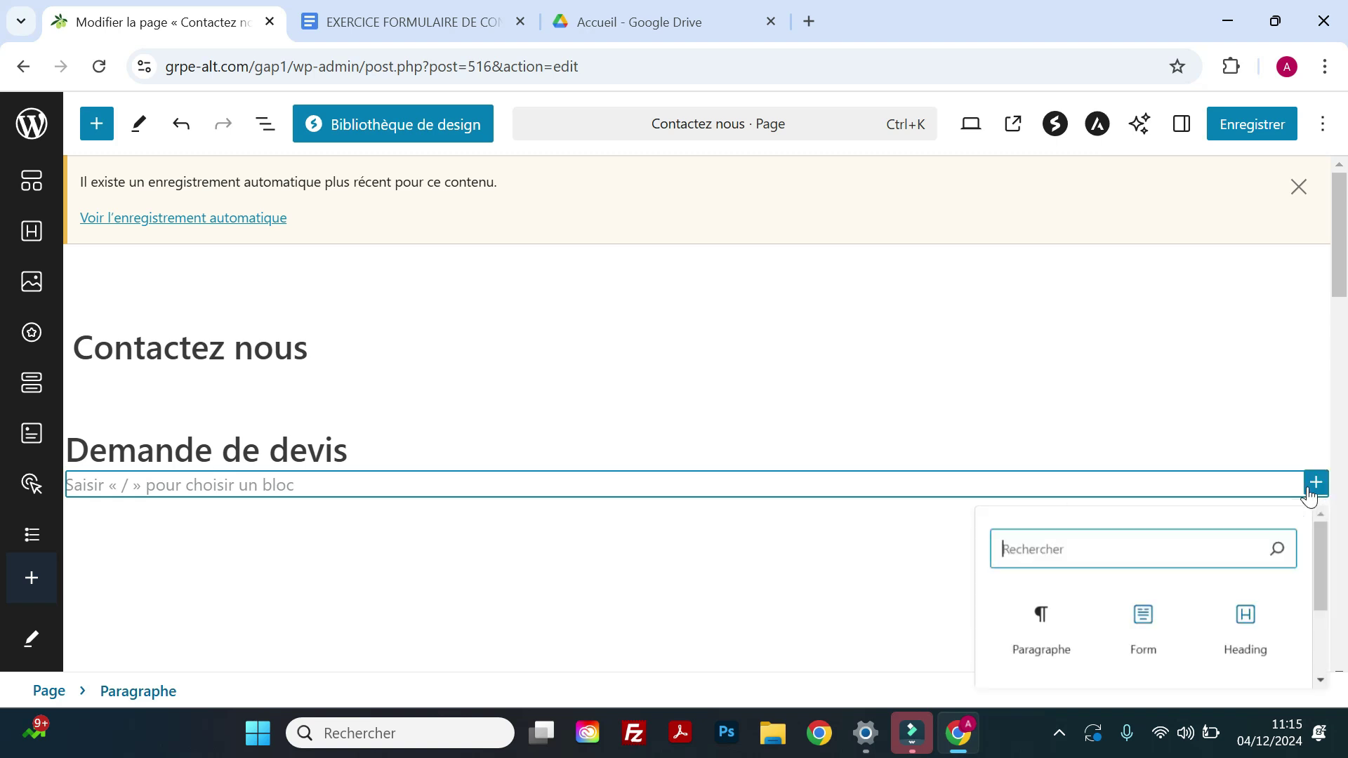
scroll(1141, 608, "down", 3)
left_click(1127, 689)
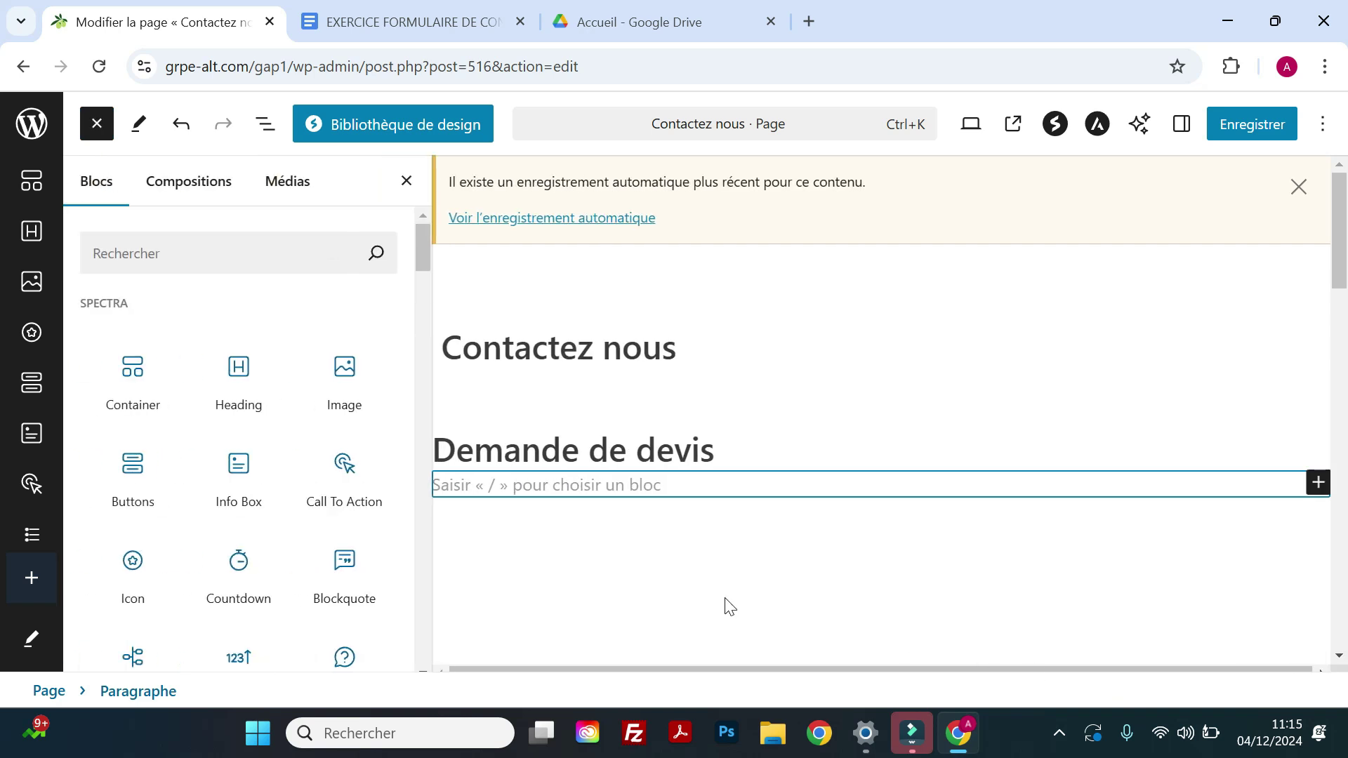
left_click(242, 265)
type("for")
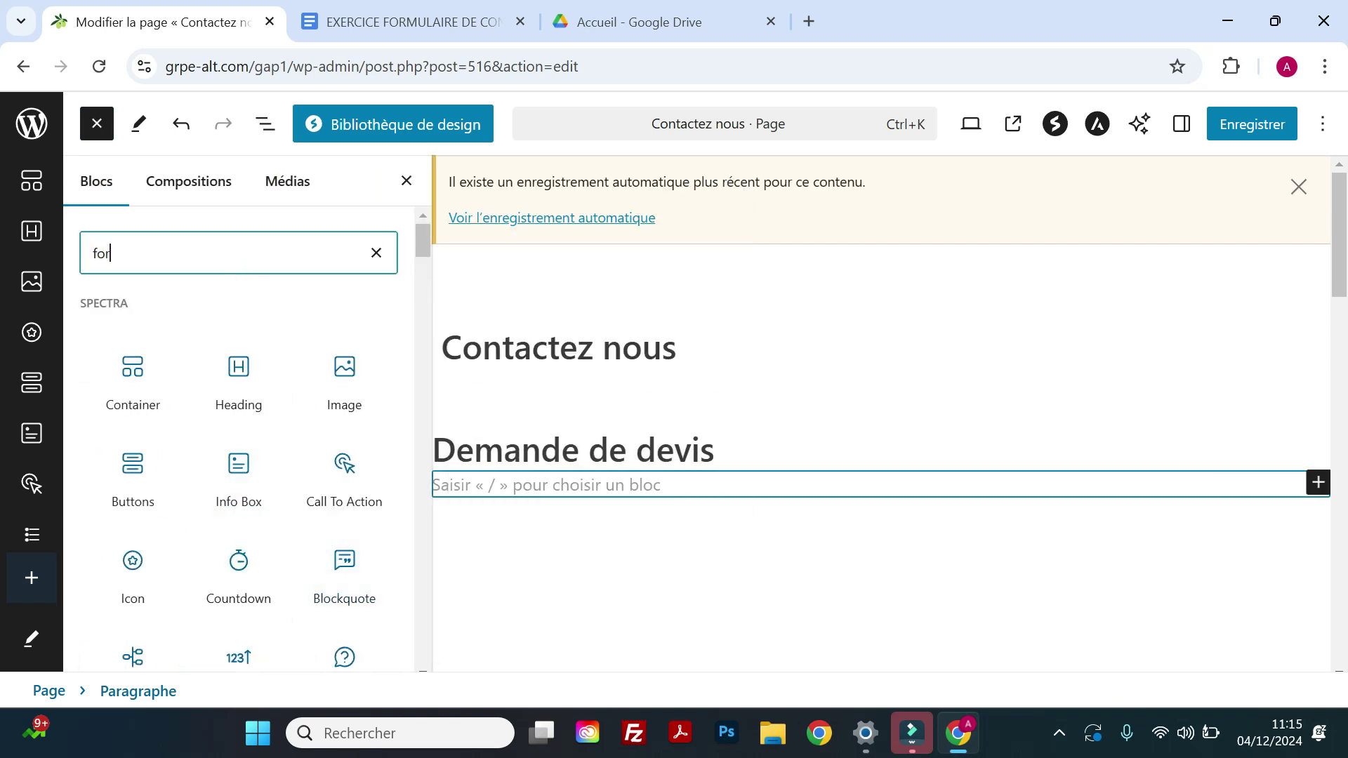
type("m")
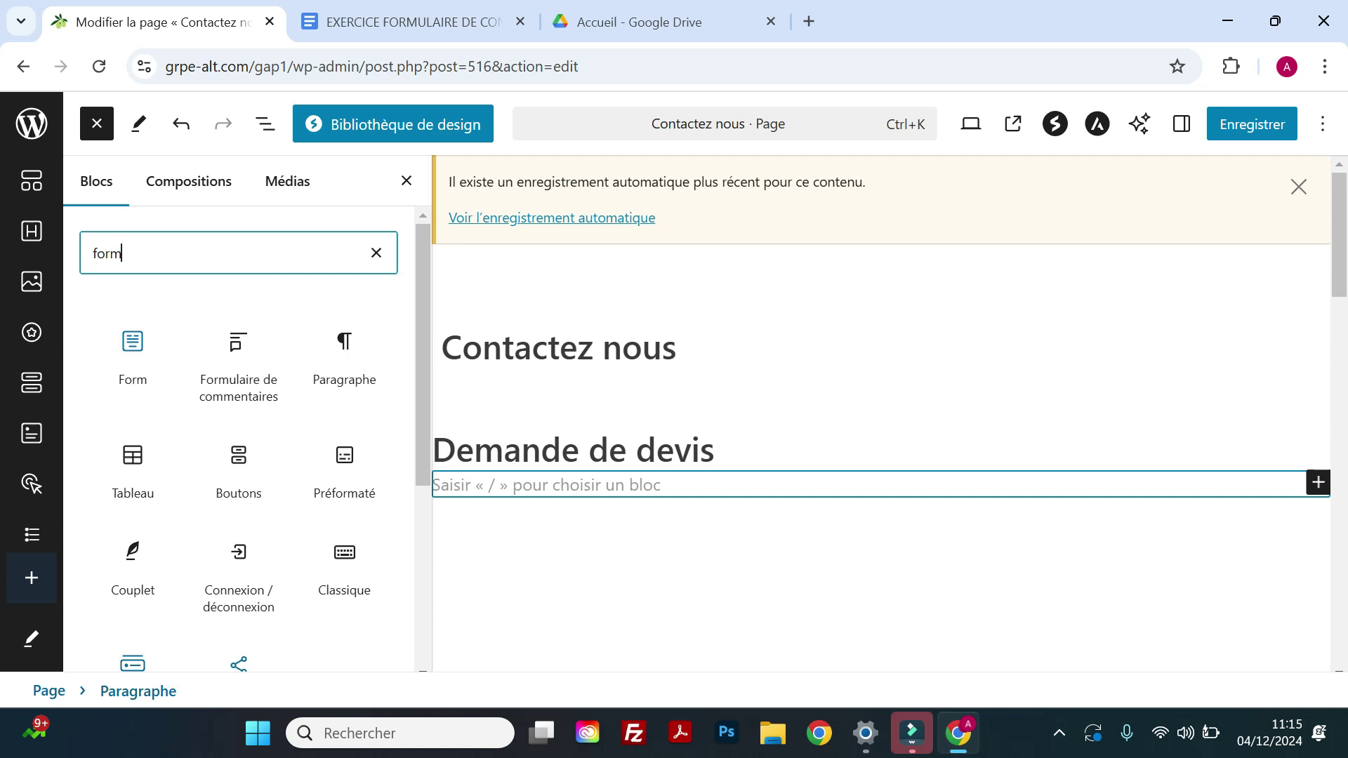
left_click(133, 351)
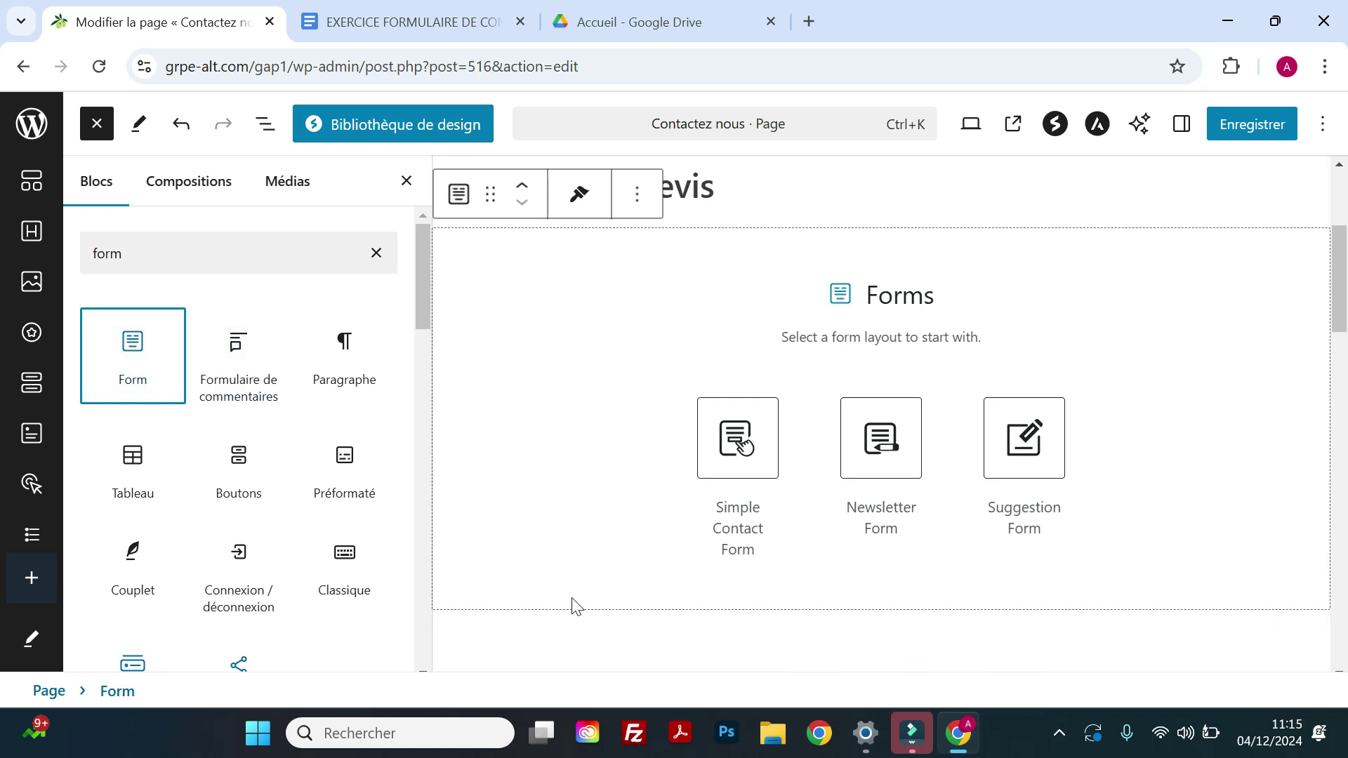
Start the form from the Simple Contact Form layout and show the block's settings
left_click(733, 460)
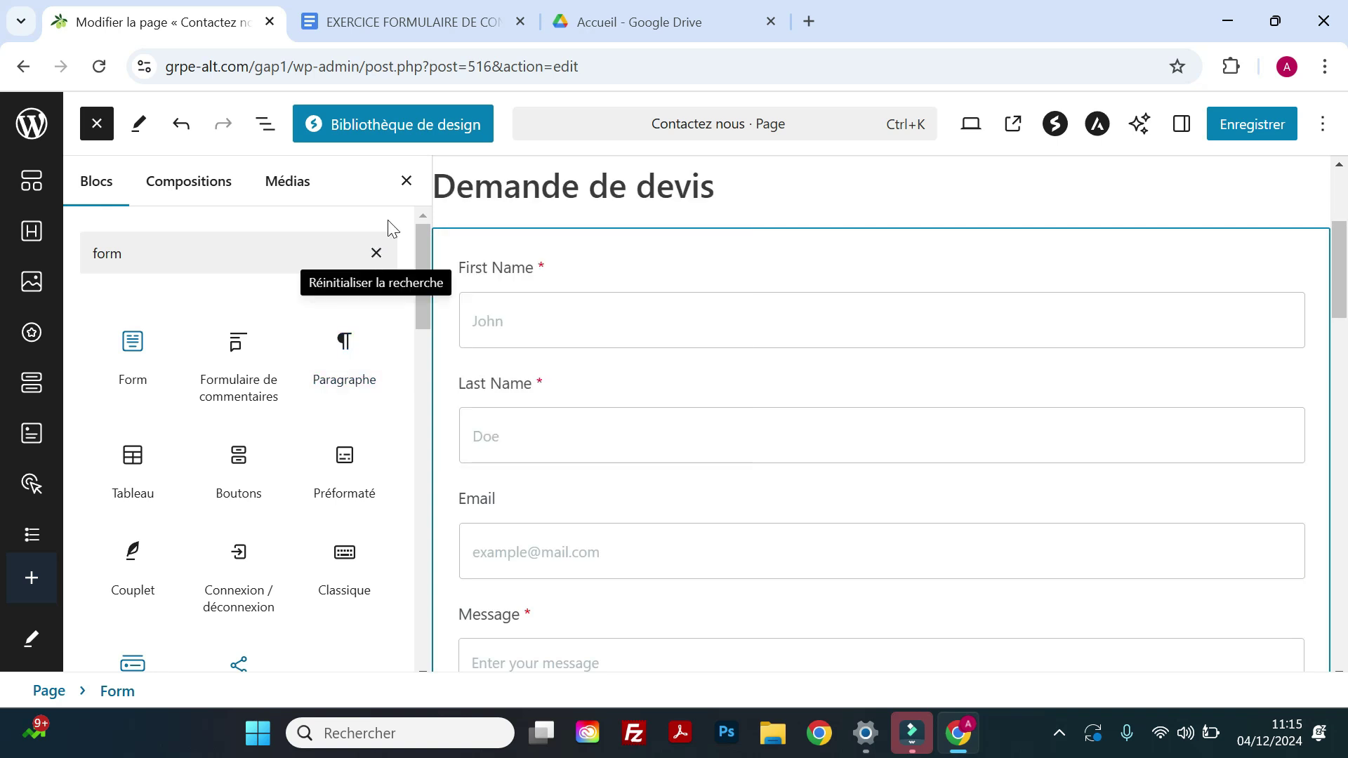
left_click(403, 184)
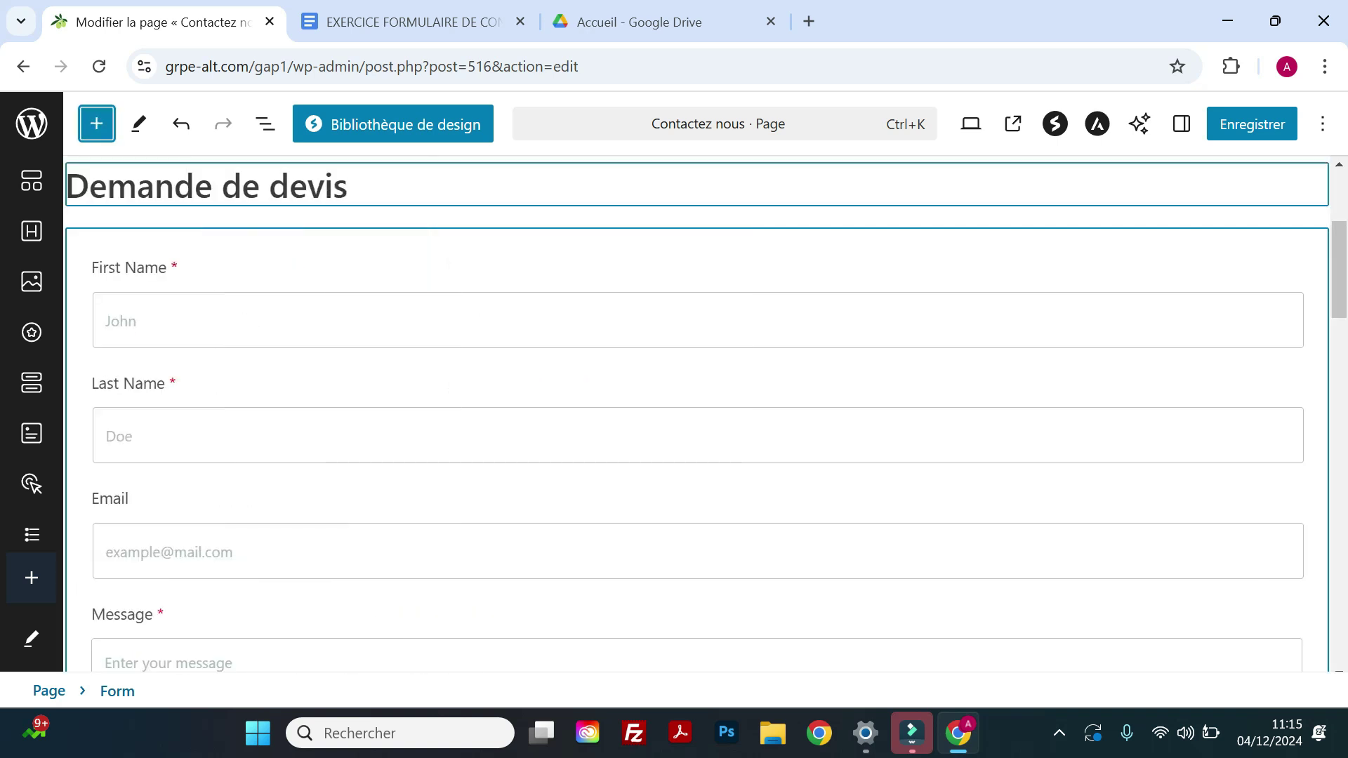
left_click(1181, 125)
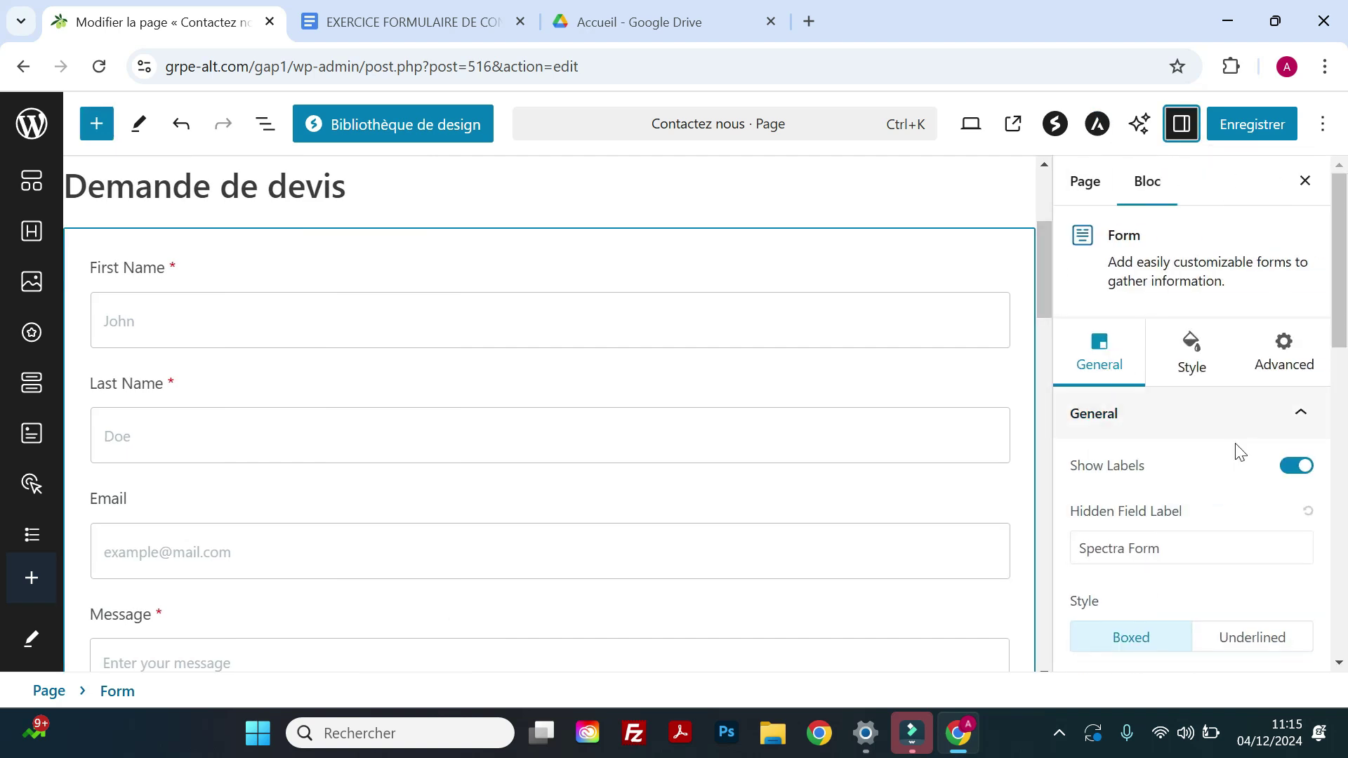
Examine the contact form's fields and the general settings of the Form block
scroll(1152, 445, "down", 3)
scroll(1152, 438, "up", 3)
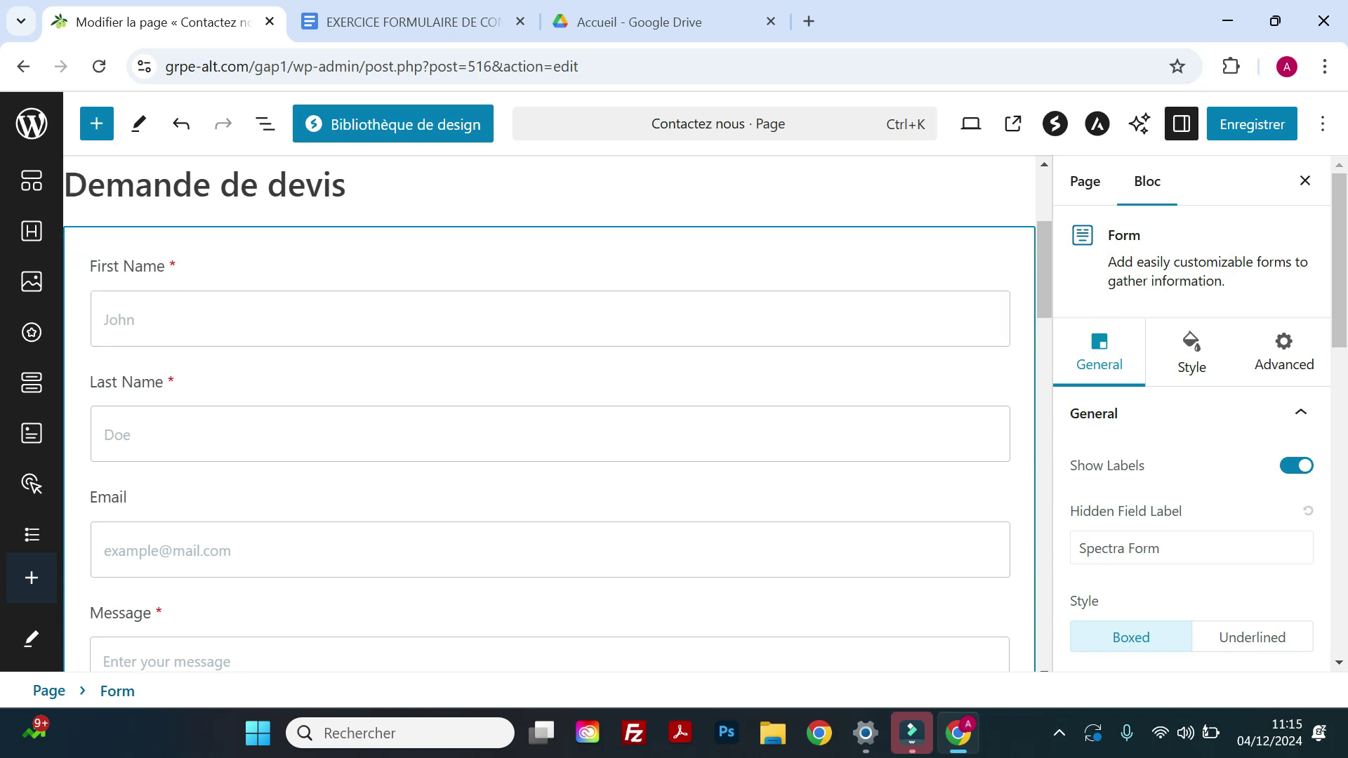
scroll(136, 280, "down", 8)
scroll(135, 280, "up", 4)
scroll(692, 551, "up", 6)
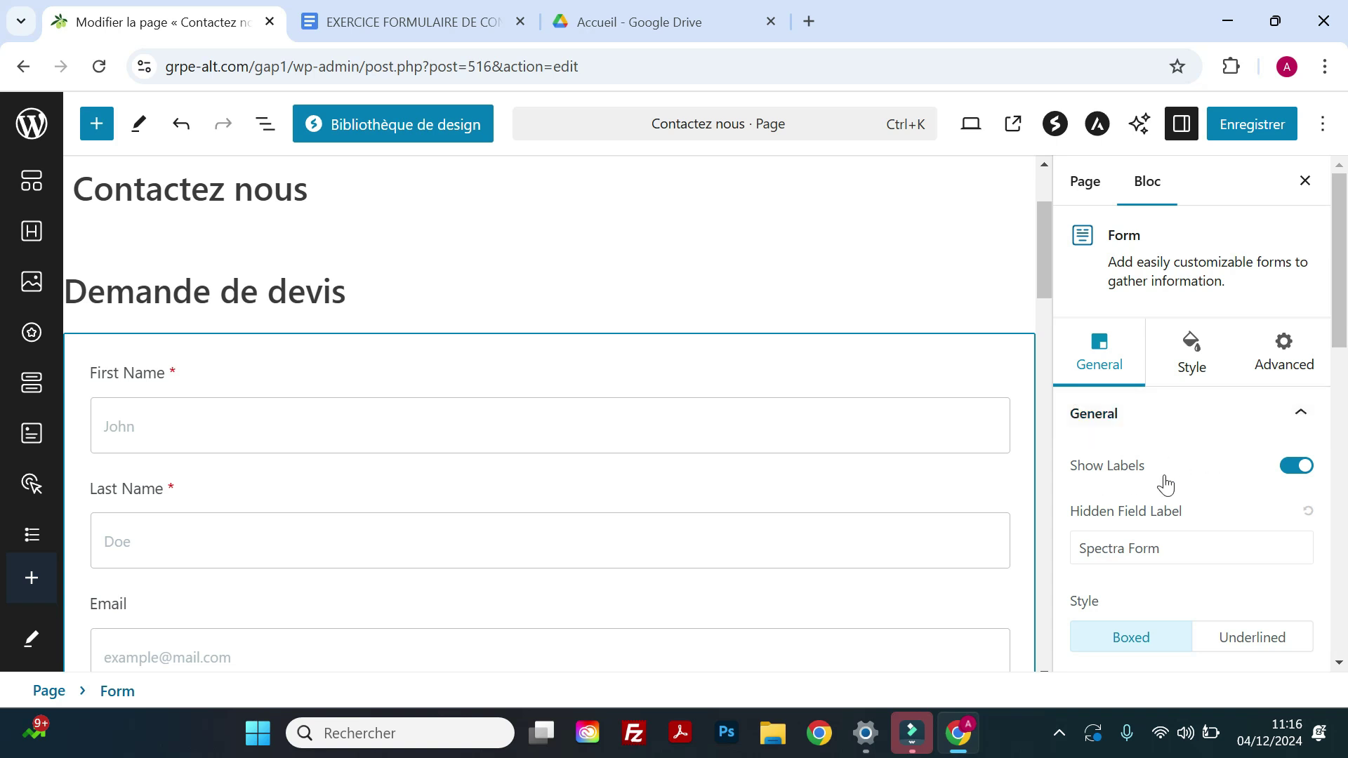
Try hiding the form's labels, restore them, and select the hidden field label text
left_click(1294, 468)
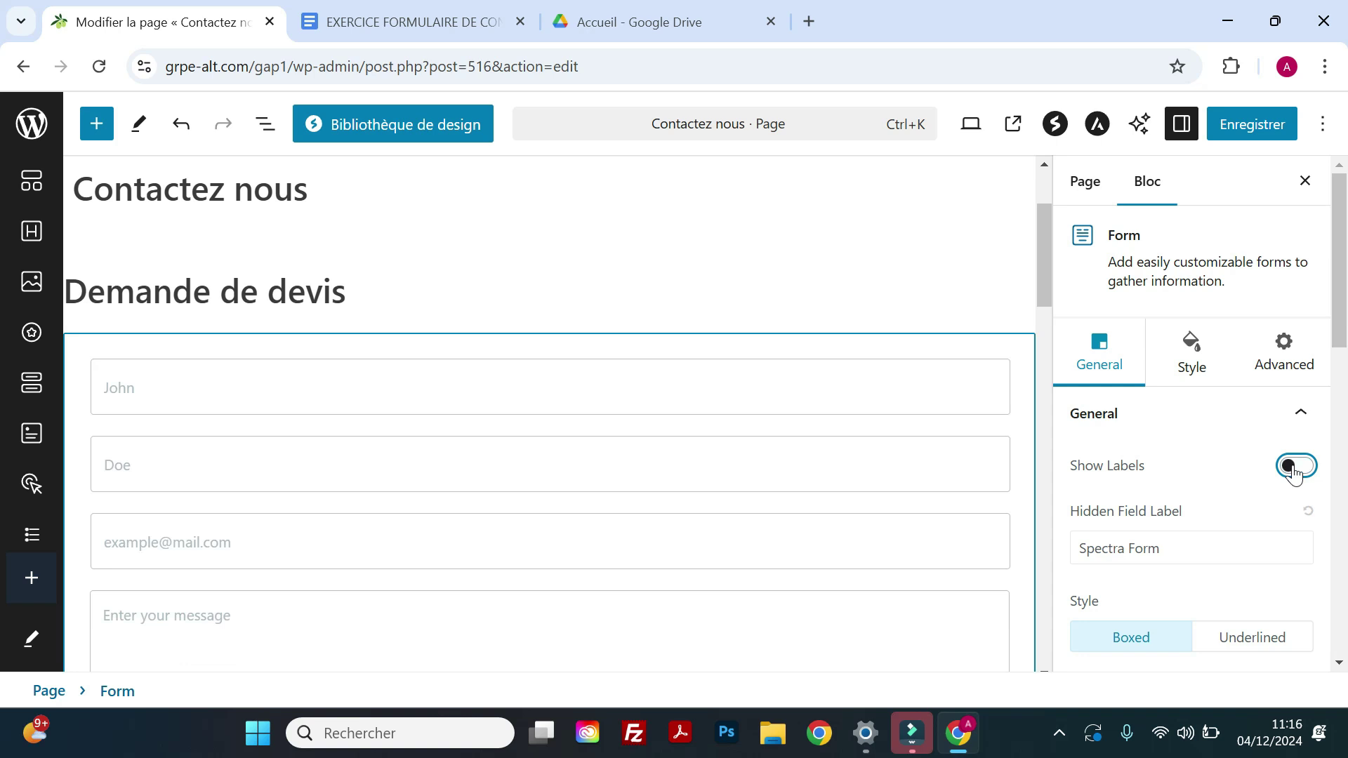
left_click(1294, 468)
scroll(1120, 453, "down", 1)
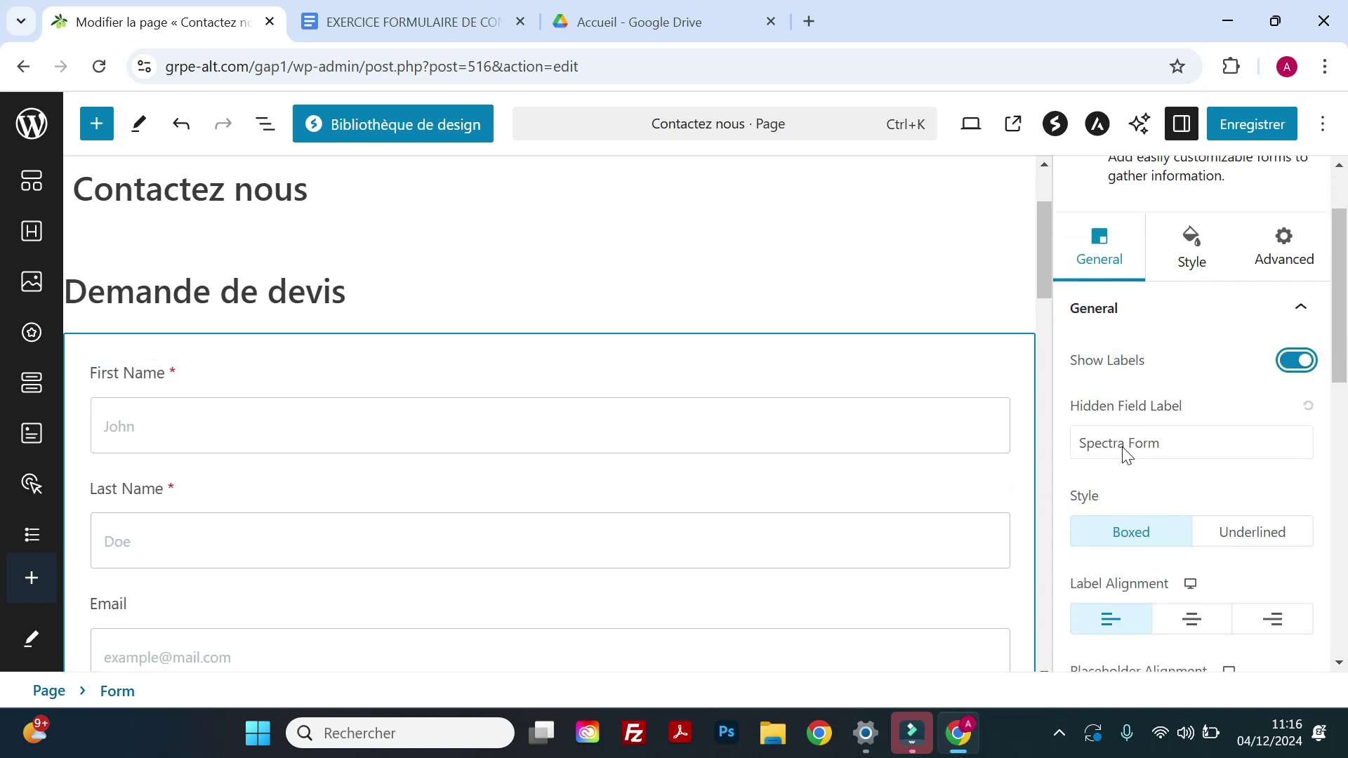
left_click(1159, 443)
key("ctrl+shift+Left")
key("ctrl+shift+Left")
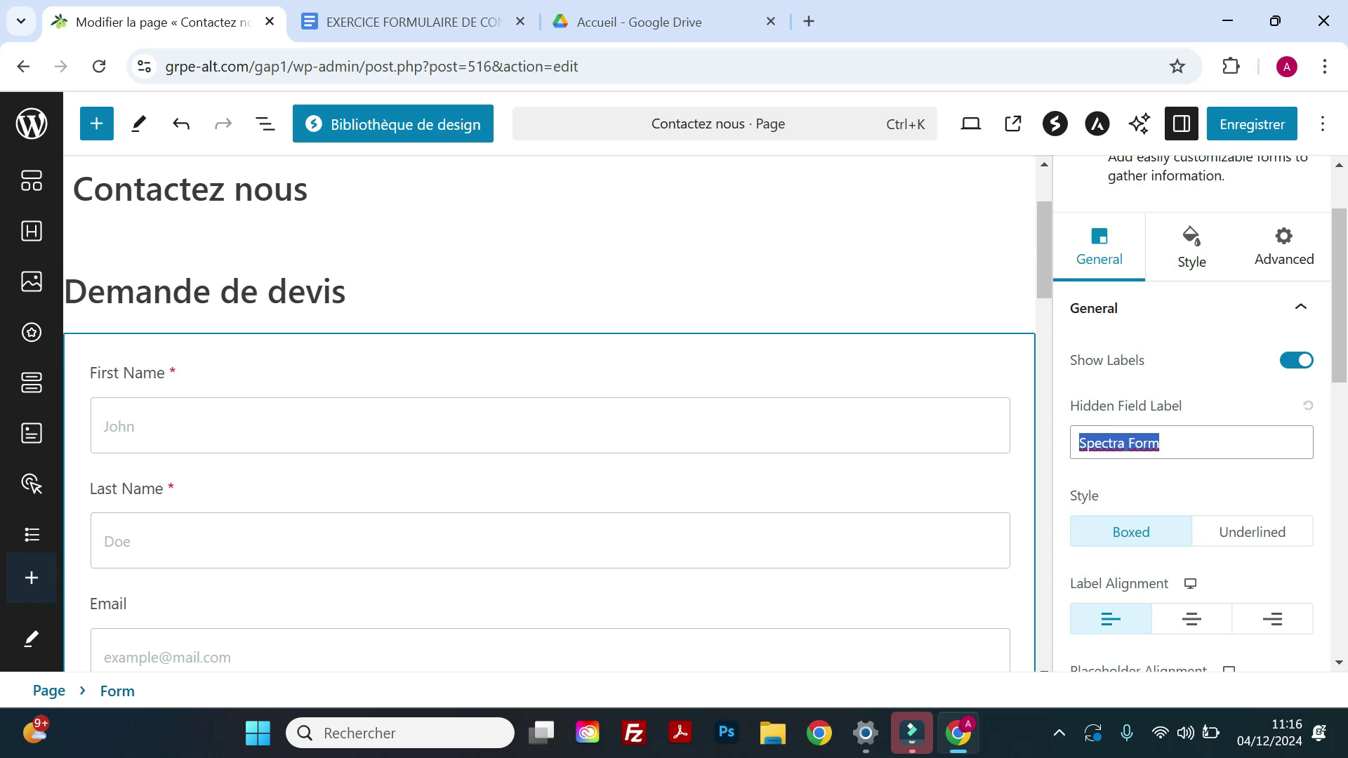
Try the Underlined style on the form fields and return them to Boxed
scroll(1074, 452, "down", 1)
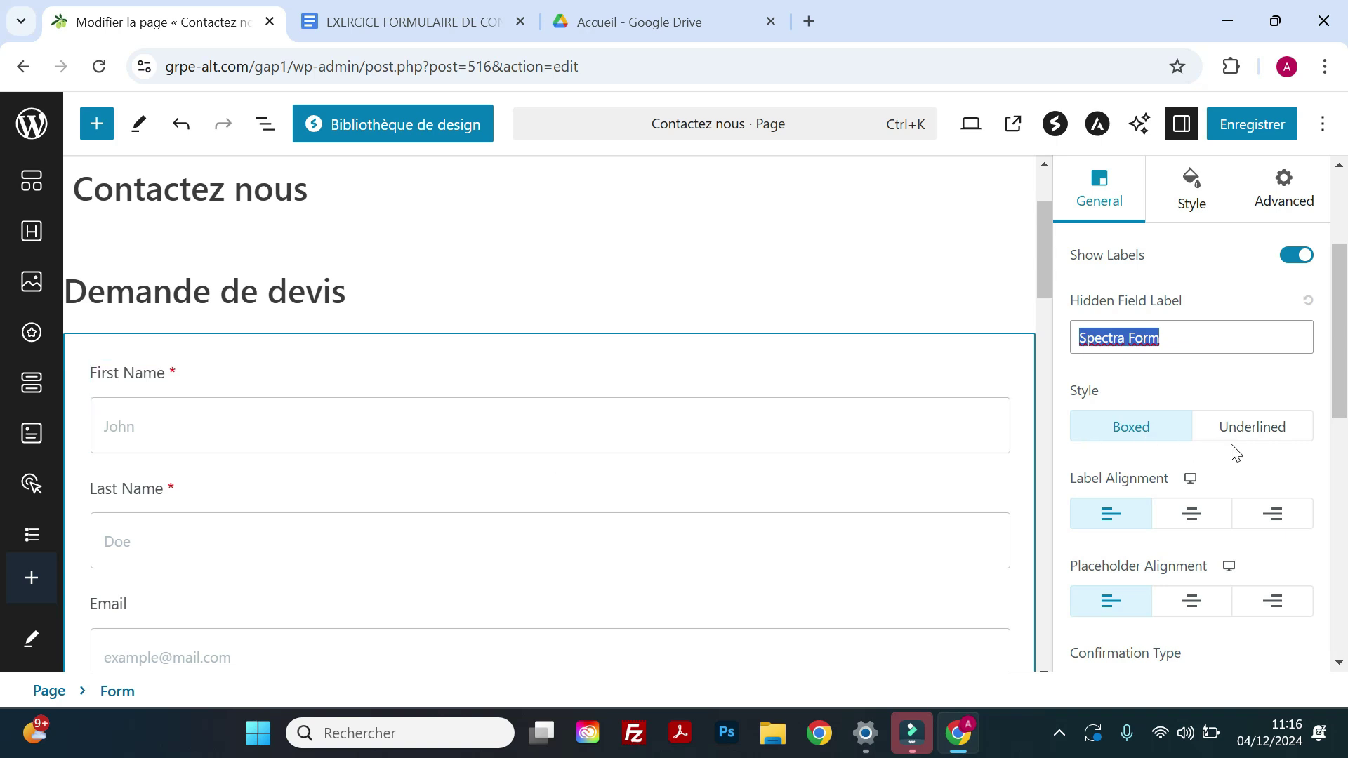
left_click(1260, 436)
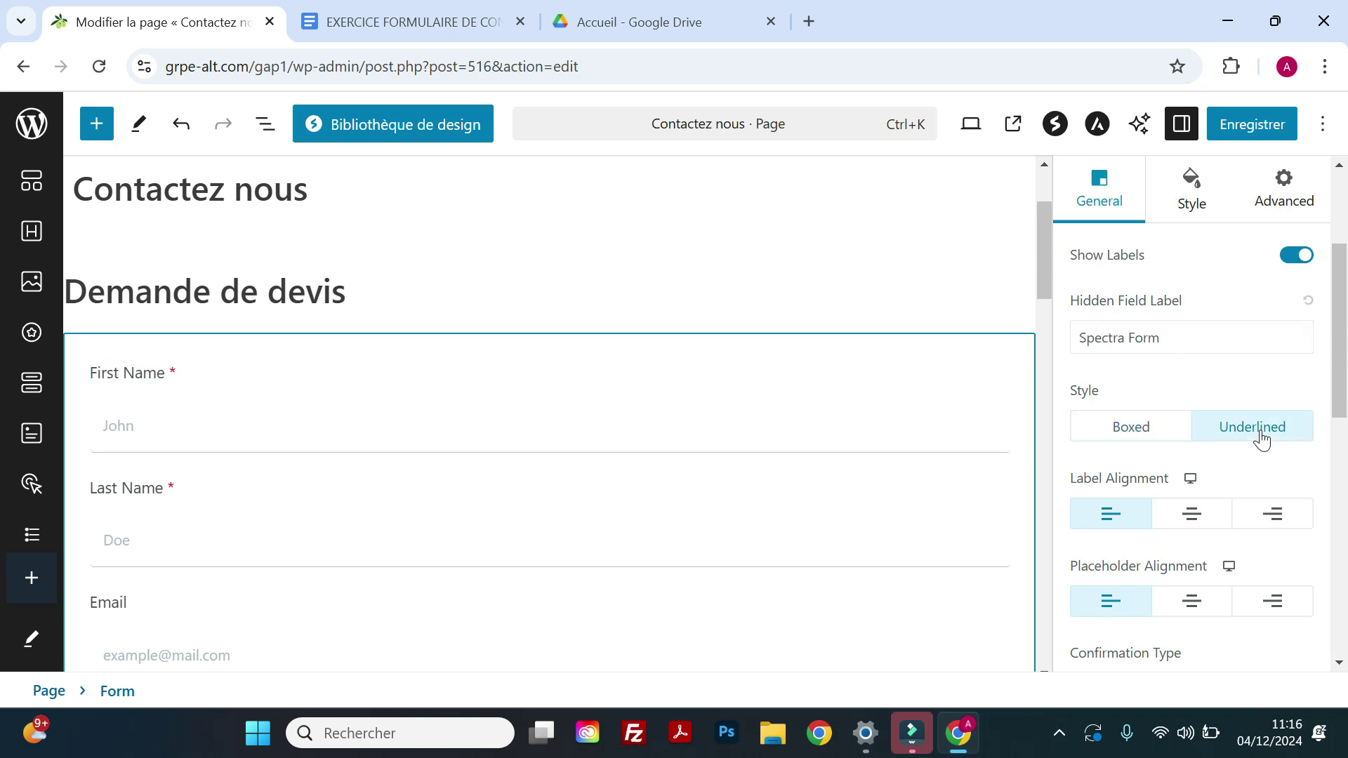
left_click(1120, 431)
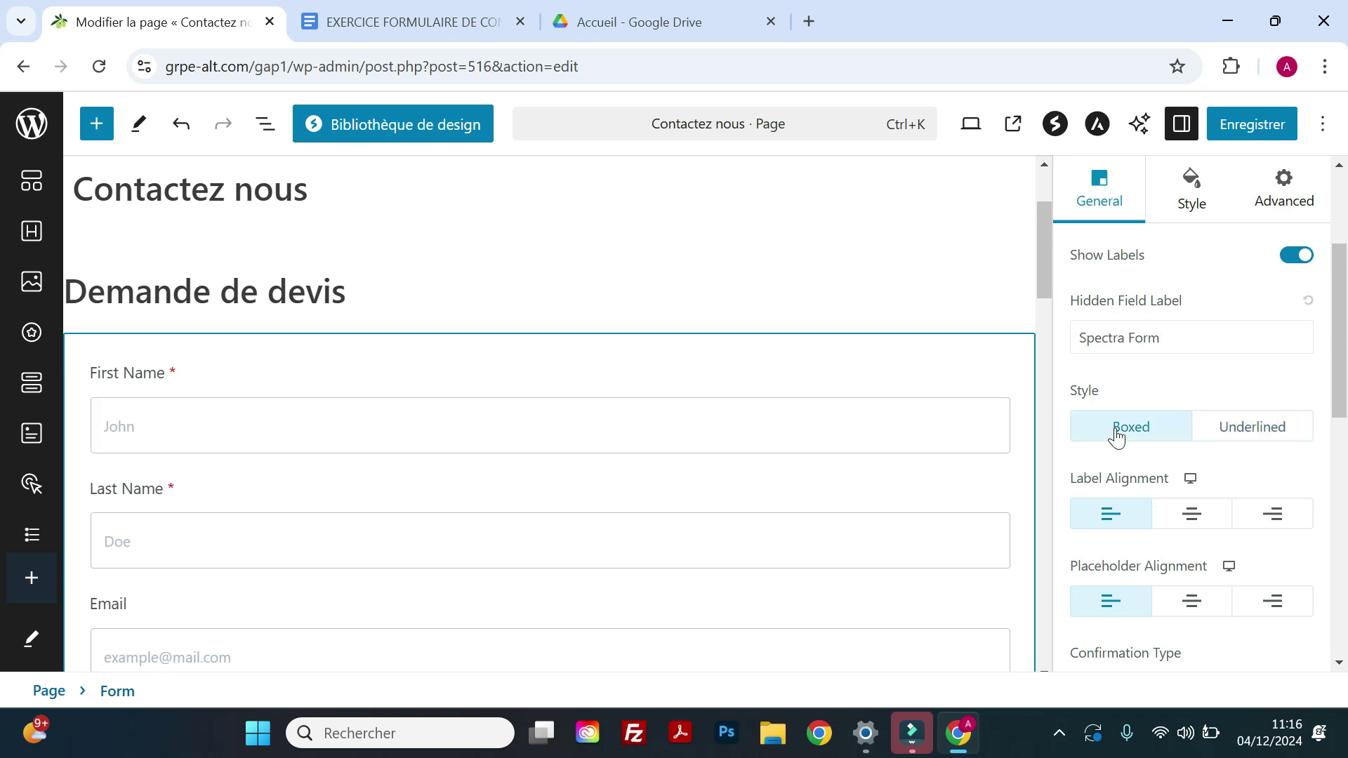
Try centre alignment on the form's labels and placeholders, returning each to left alignment
left_click(1183, 521)
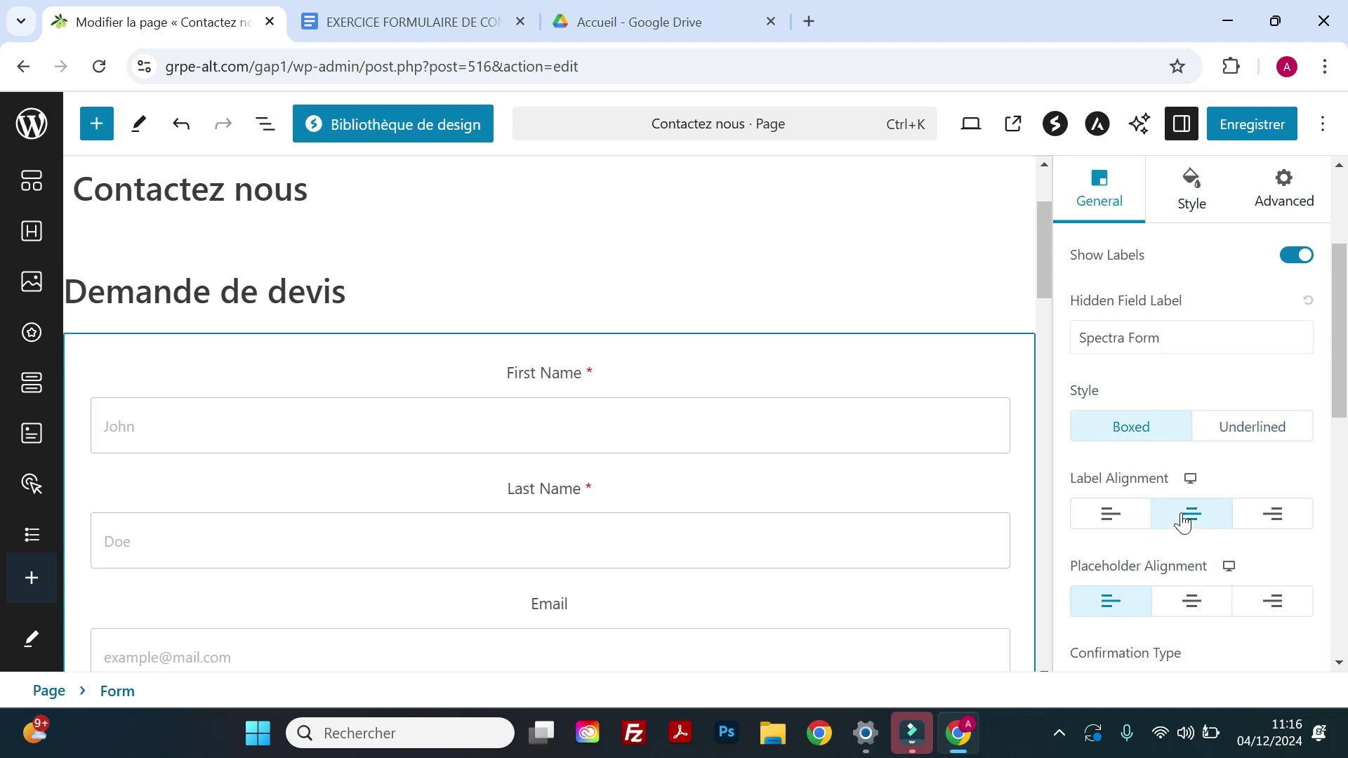
left_click(1114, 519)
scroll(1120, 509, "down", 2)
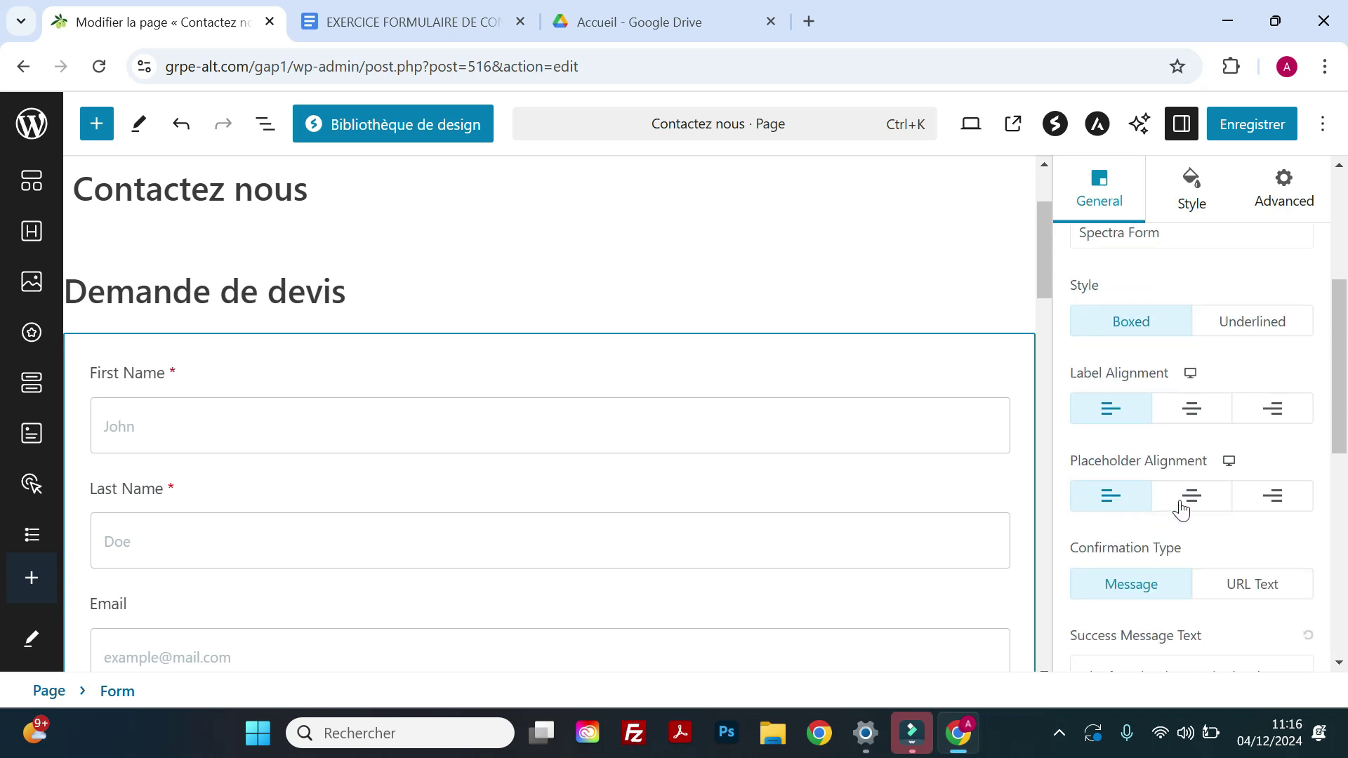
left_click(1183, 507)
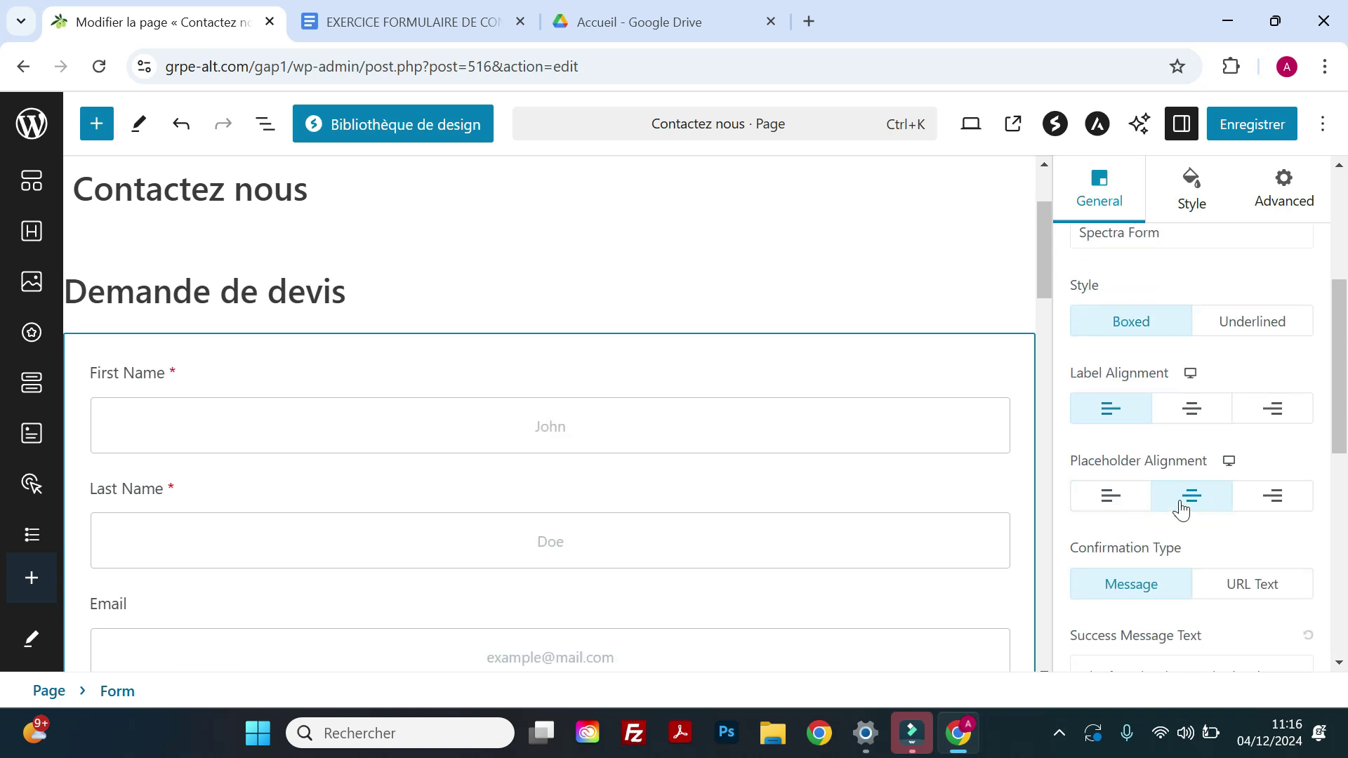
left_click(1113, 504)
Examine the form's confirmation type and its success and error message texts
scroll(1119, 472, "down", 3)
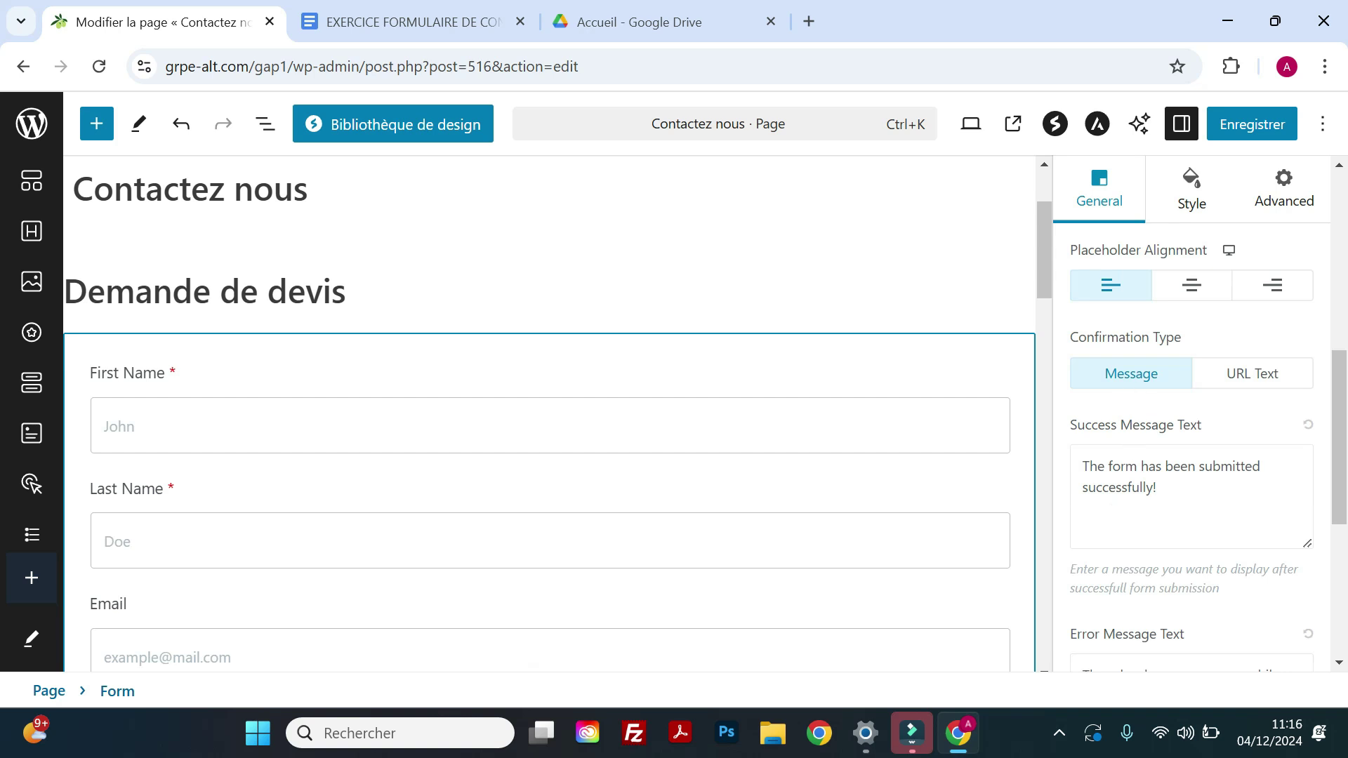
scroll(668, 457, "down", 6)
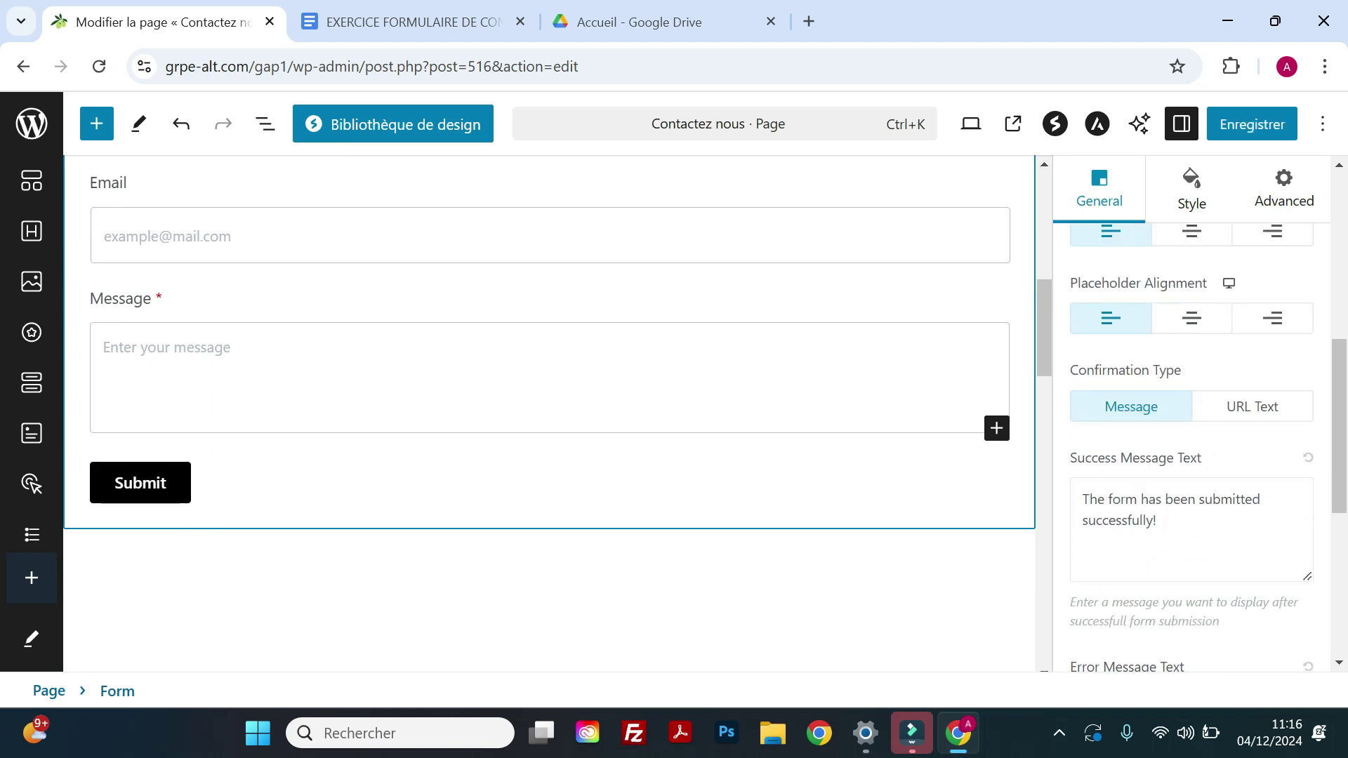
left_click_drag(1157, 487, 1065, 469)
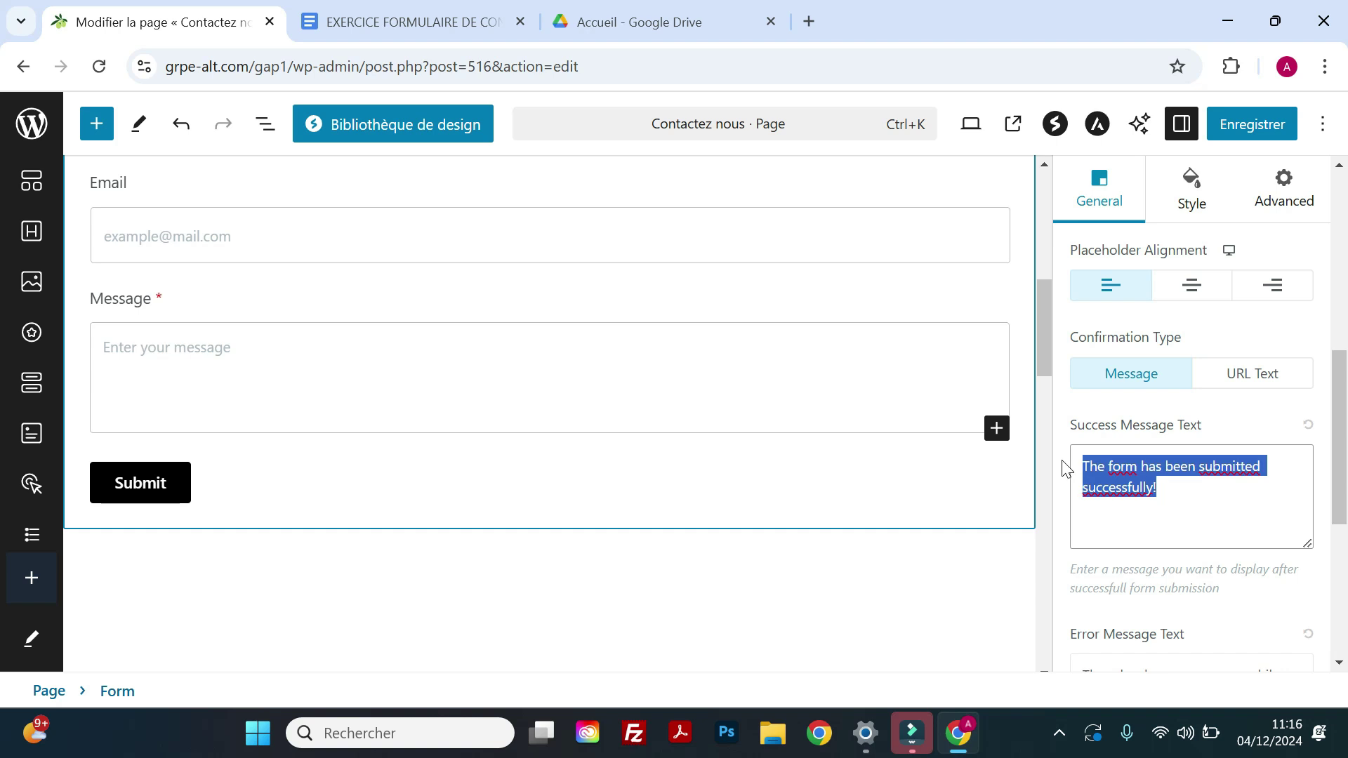
scroll(1208, 491, "down", 2)
left_click_drag(1204, 613, 1082, 570)
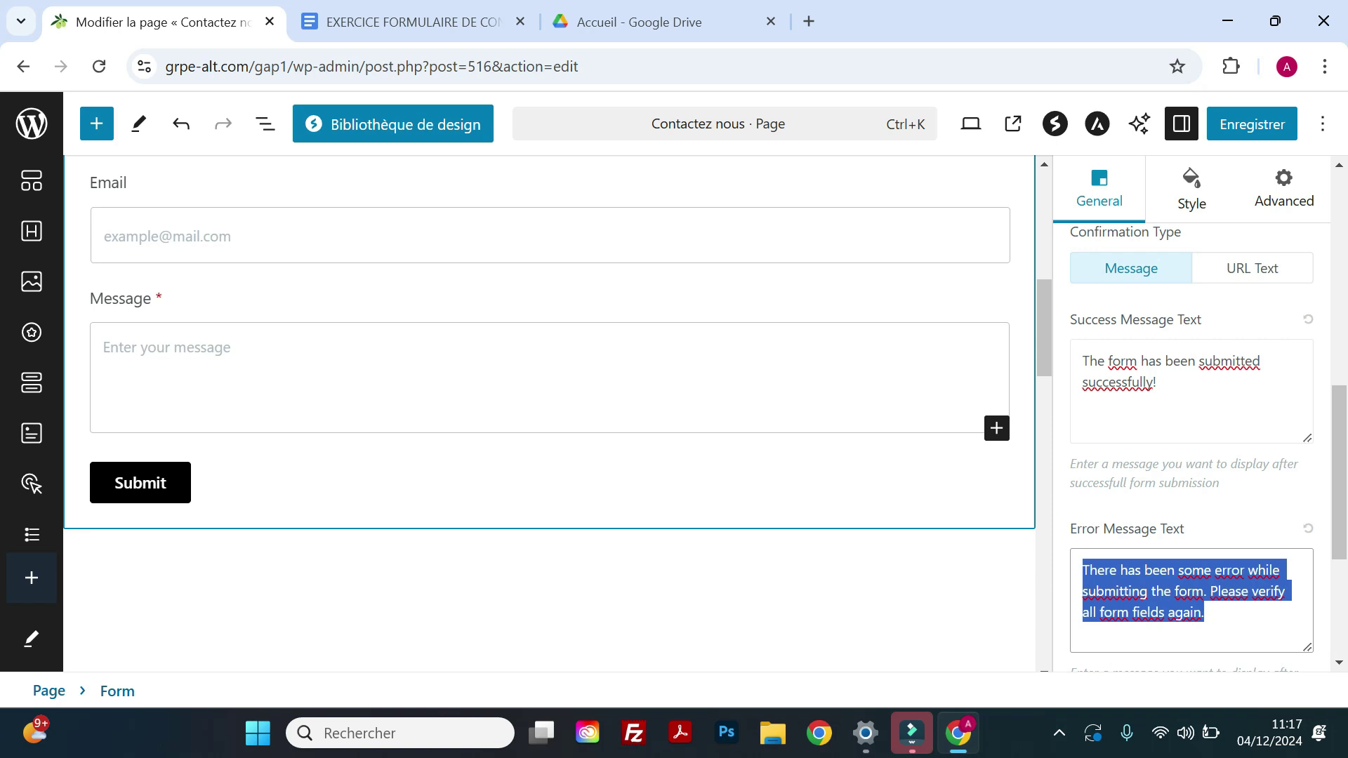
scroll(1144, 581, "down", 3)
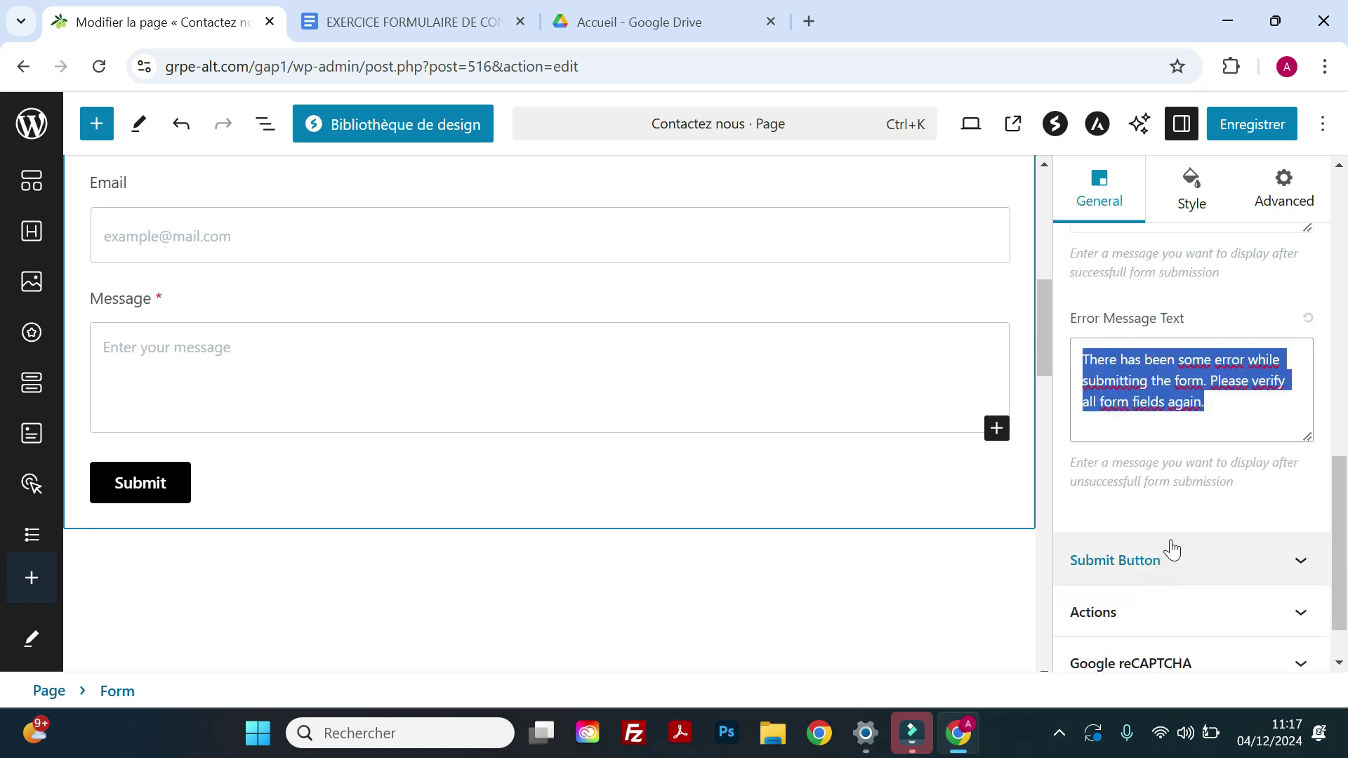
Try centre and right alignment on the submit button, return it to left, and look over the button presets
left_click(1167, 562)
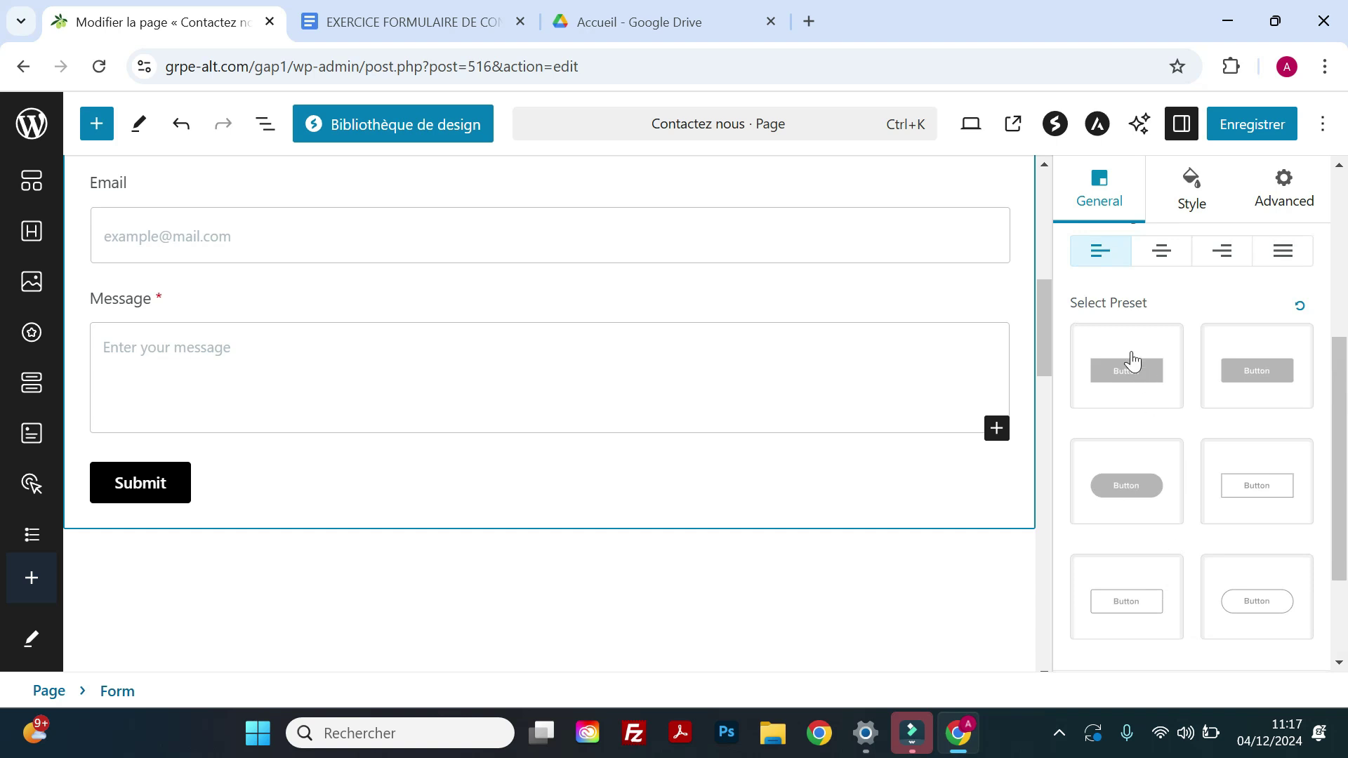
scroll(1105, 400, "down", 2)
scroll(1107, 424, "up", 4)
scroll(1147, 448, "down", 1)
scroll(1147, 446, "up", 1)
left_click(1171, 417)
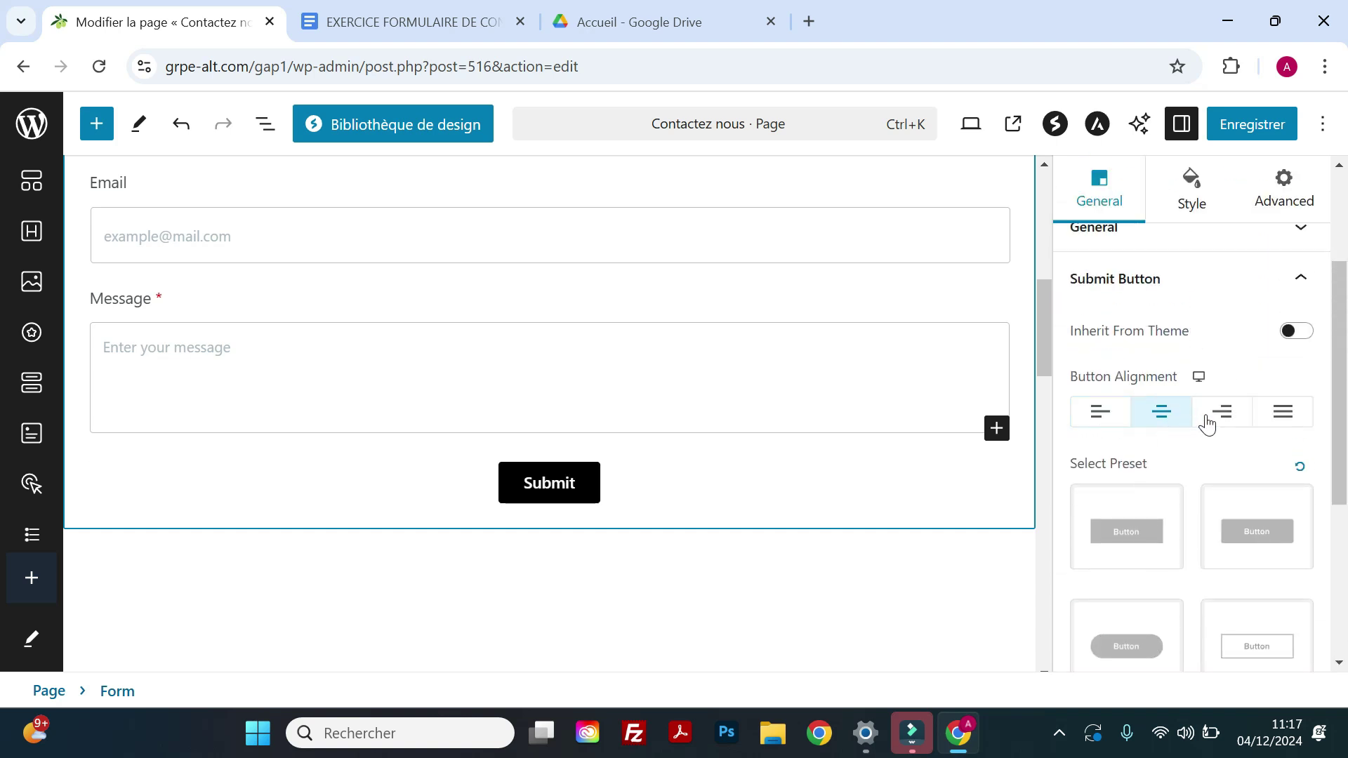
left_click(1208, 421)
left_click(1104, 422)
scroll(1168, 429, "down", 1)
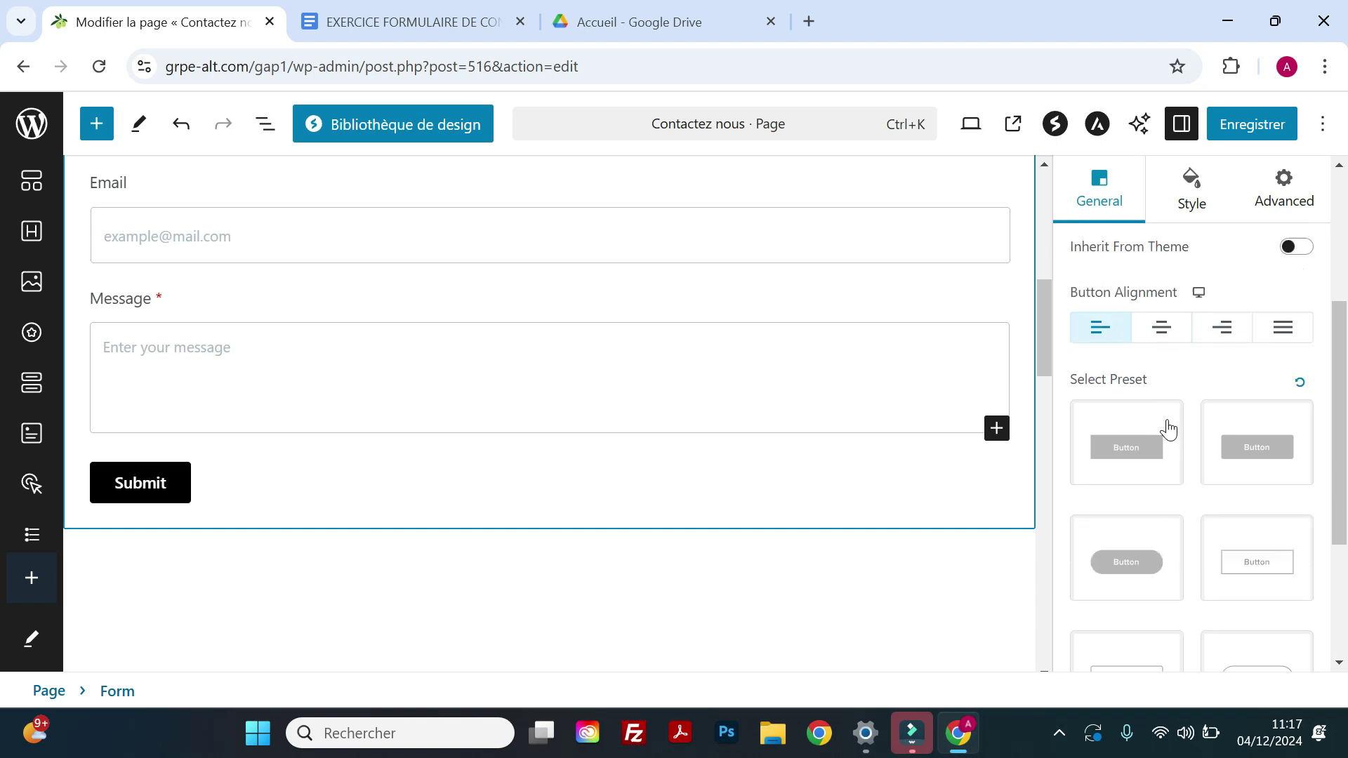
scroll(1167, 430, "down", 3)
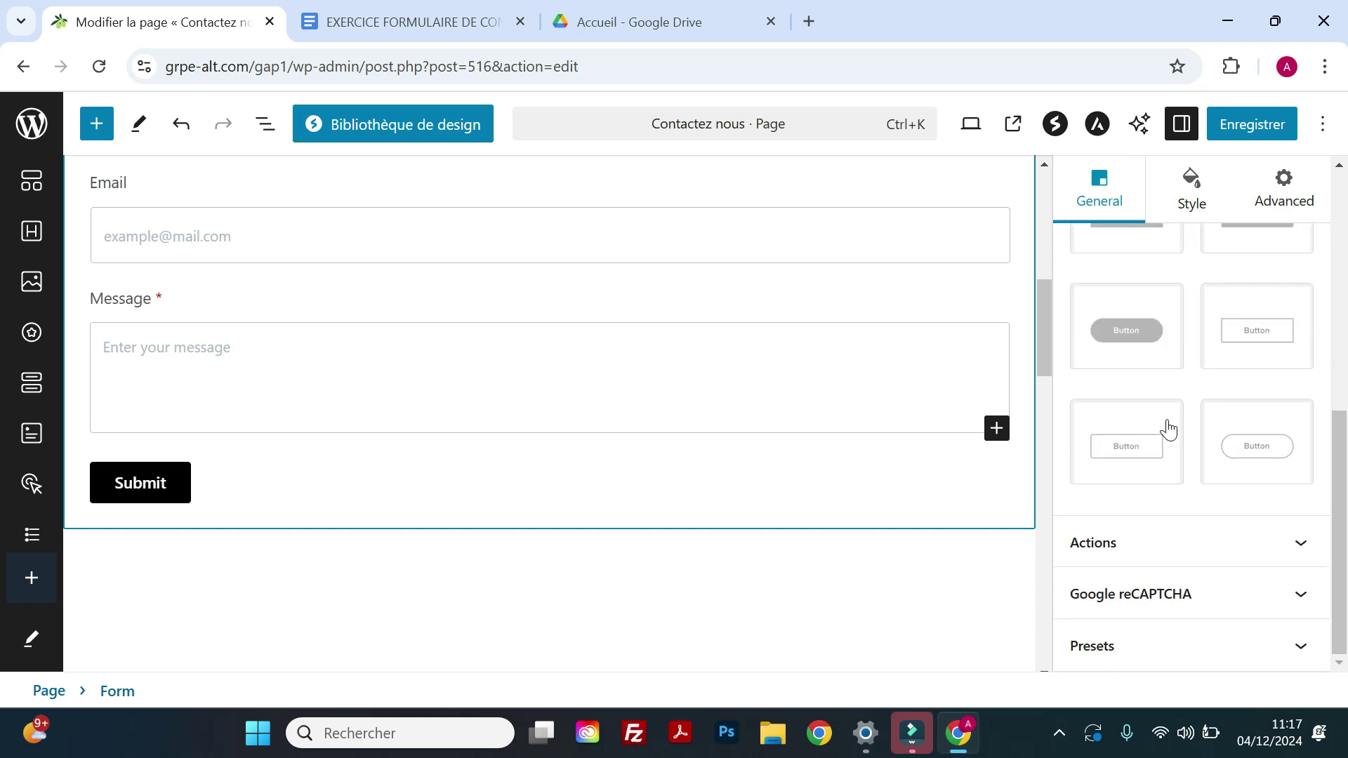
Examine the form's e-mail actions, covering the To, CC and BCC recipient addresses and the subject
left_click(1211, 551)
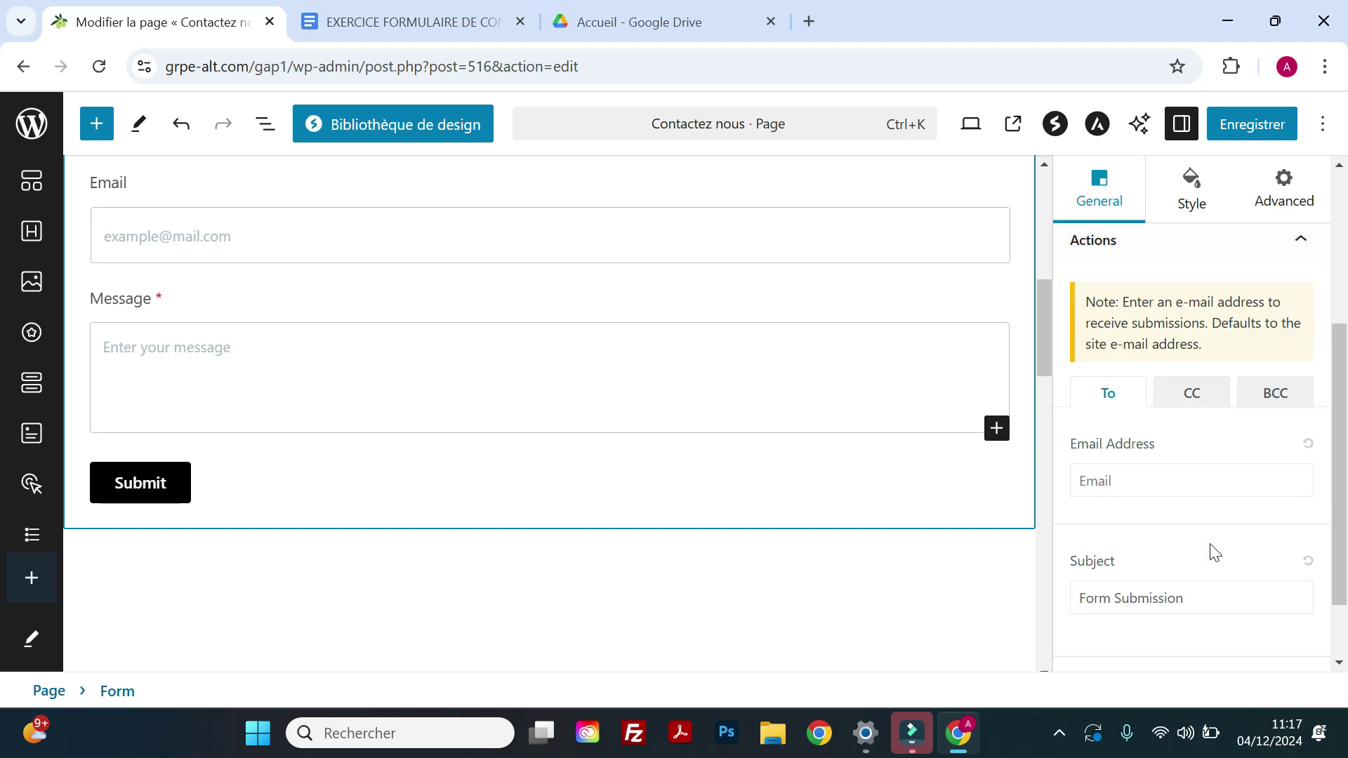
left_click(1130, 481)
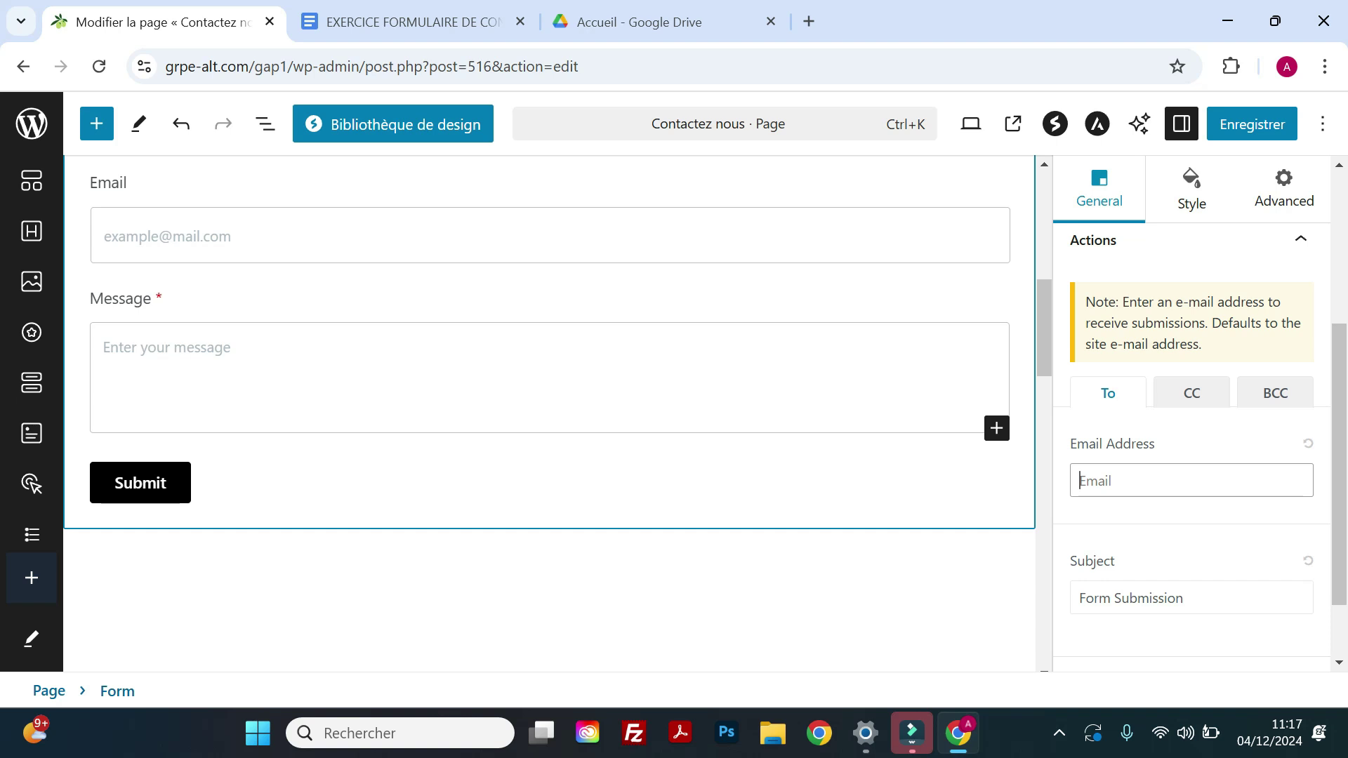
left_click(1193, 405)
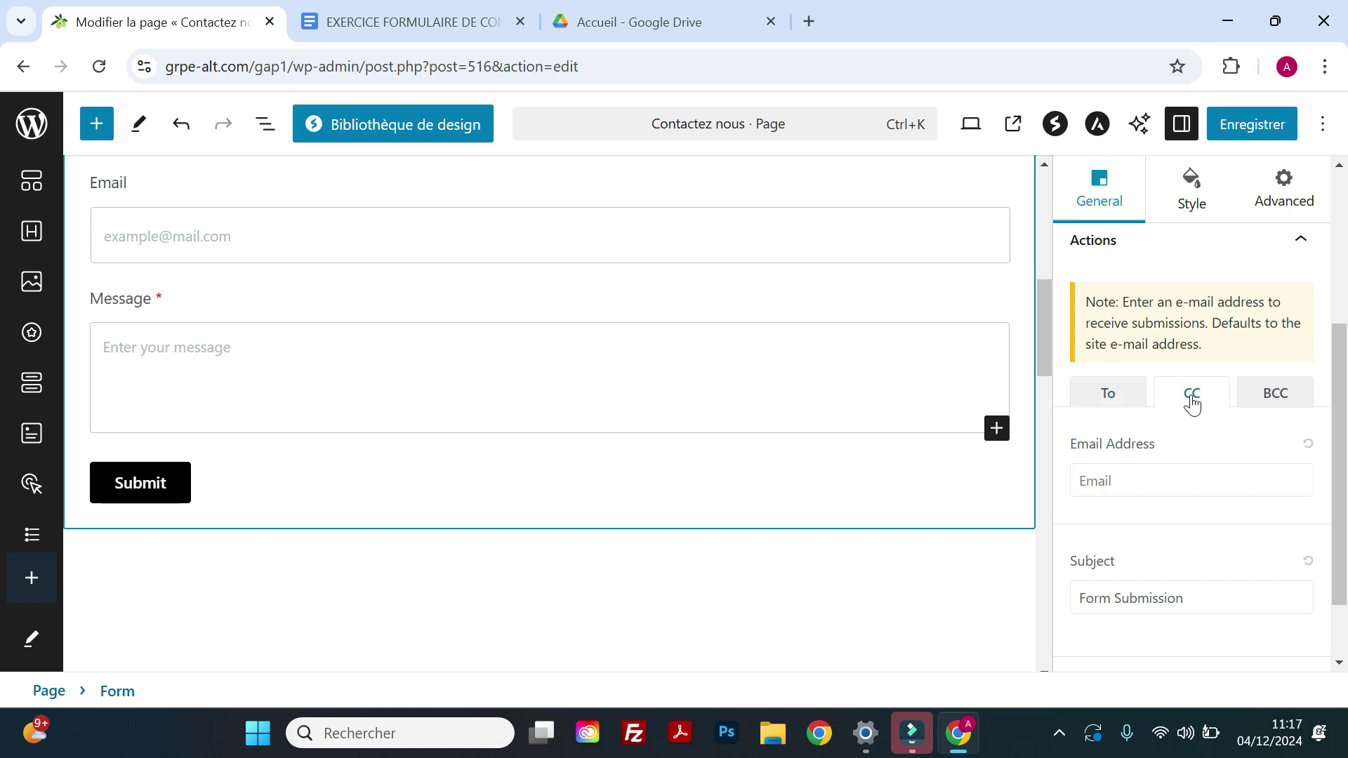
left_click(1288, 407)
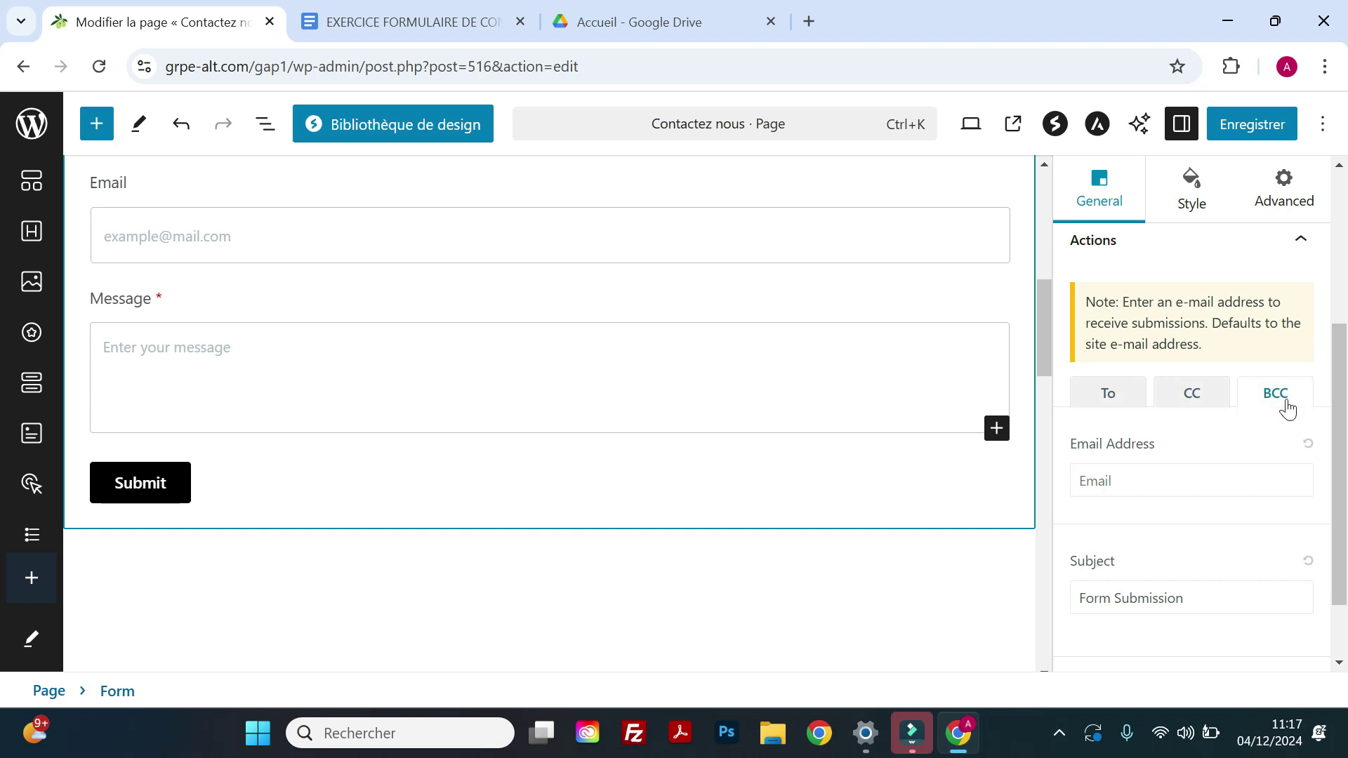
left_click(1175, 405)
left_click(1109, 409)
scroll(1112, 421, "down", 1)
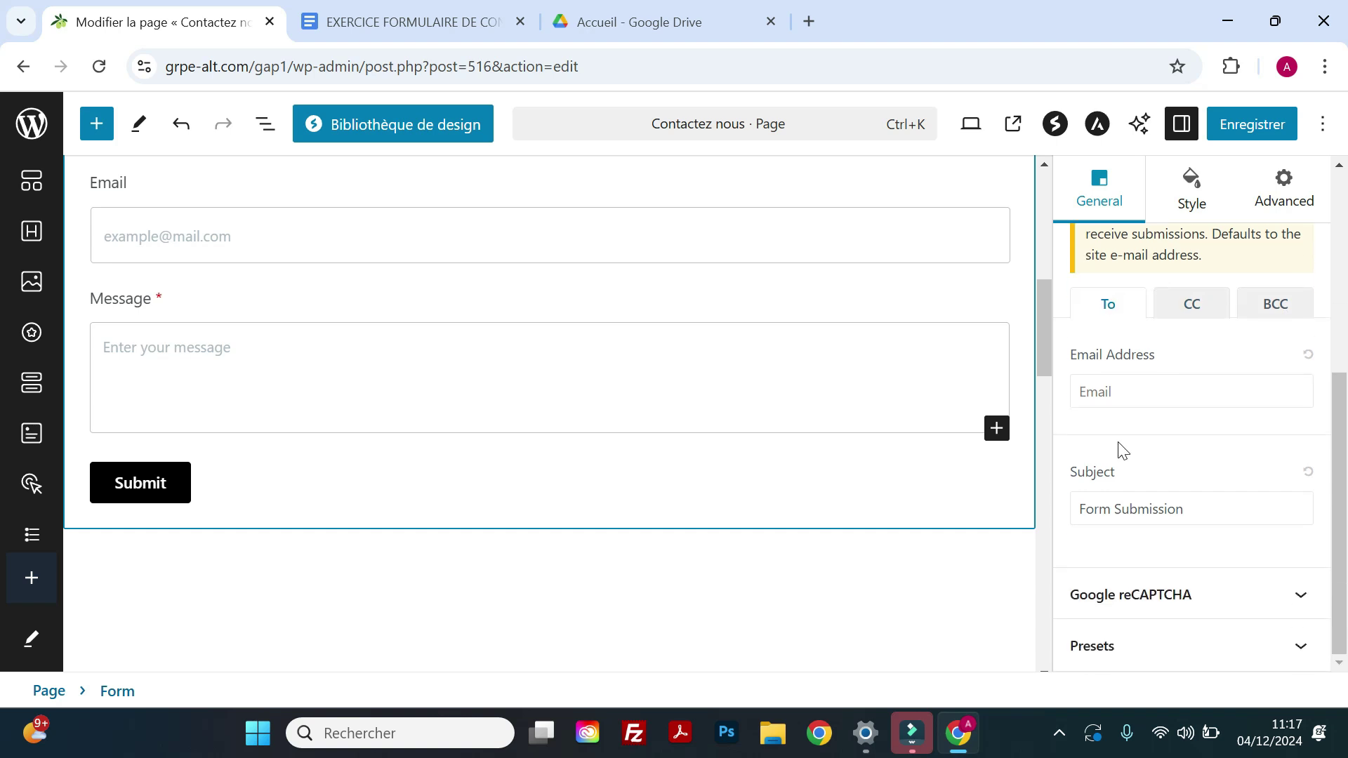
left_click_drag(1187, 509, 1035, 514)
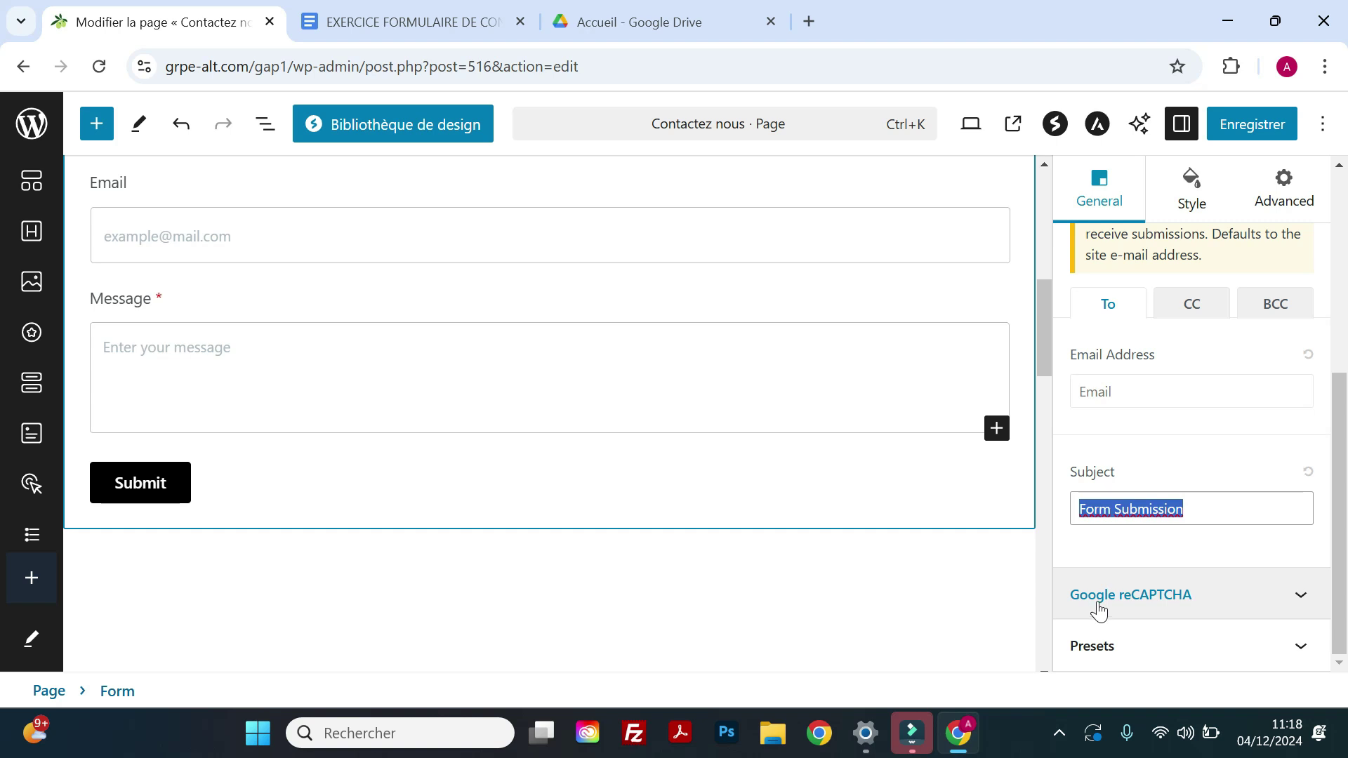
Try the boxed and underlined form presets, returning the form to the boxed input style
left_click(1165, 658)
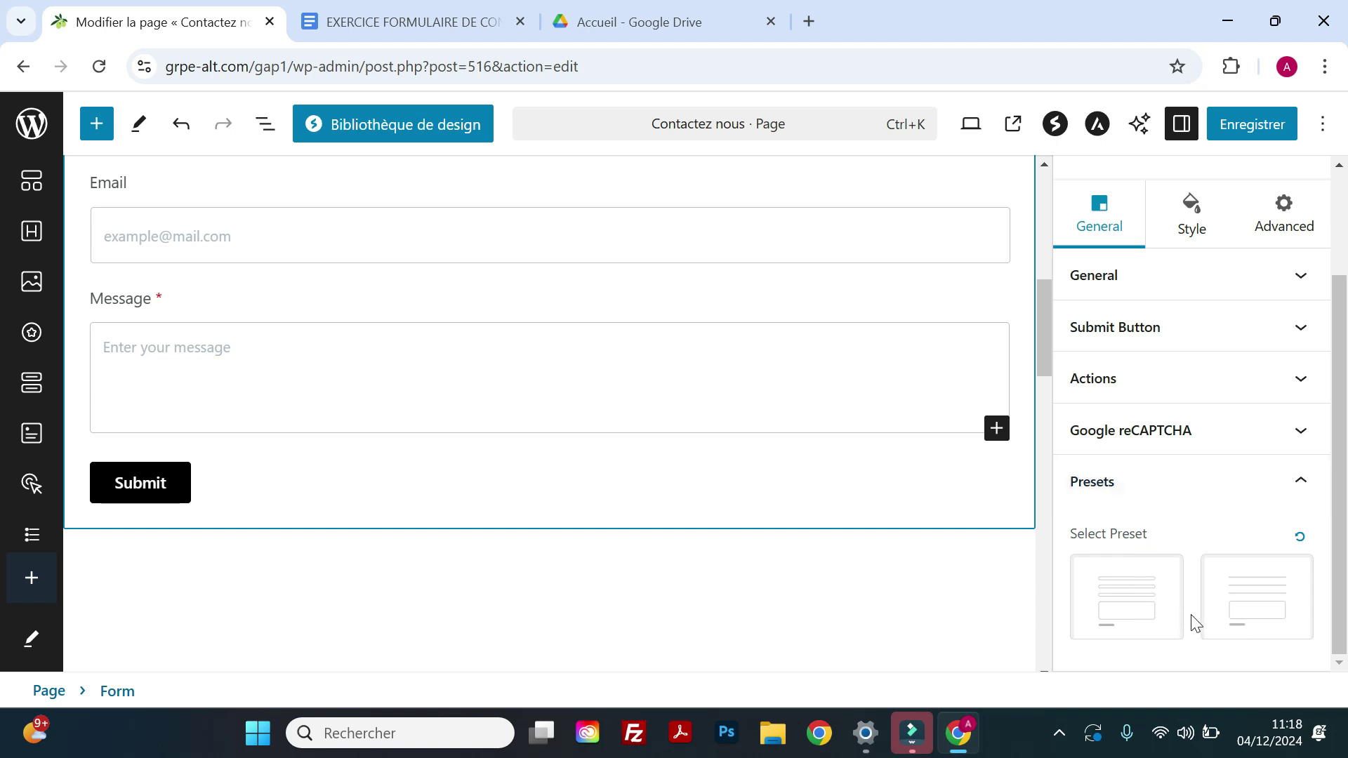
left_click(1143, 618)
scroll(663, 566, "up", 5)
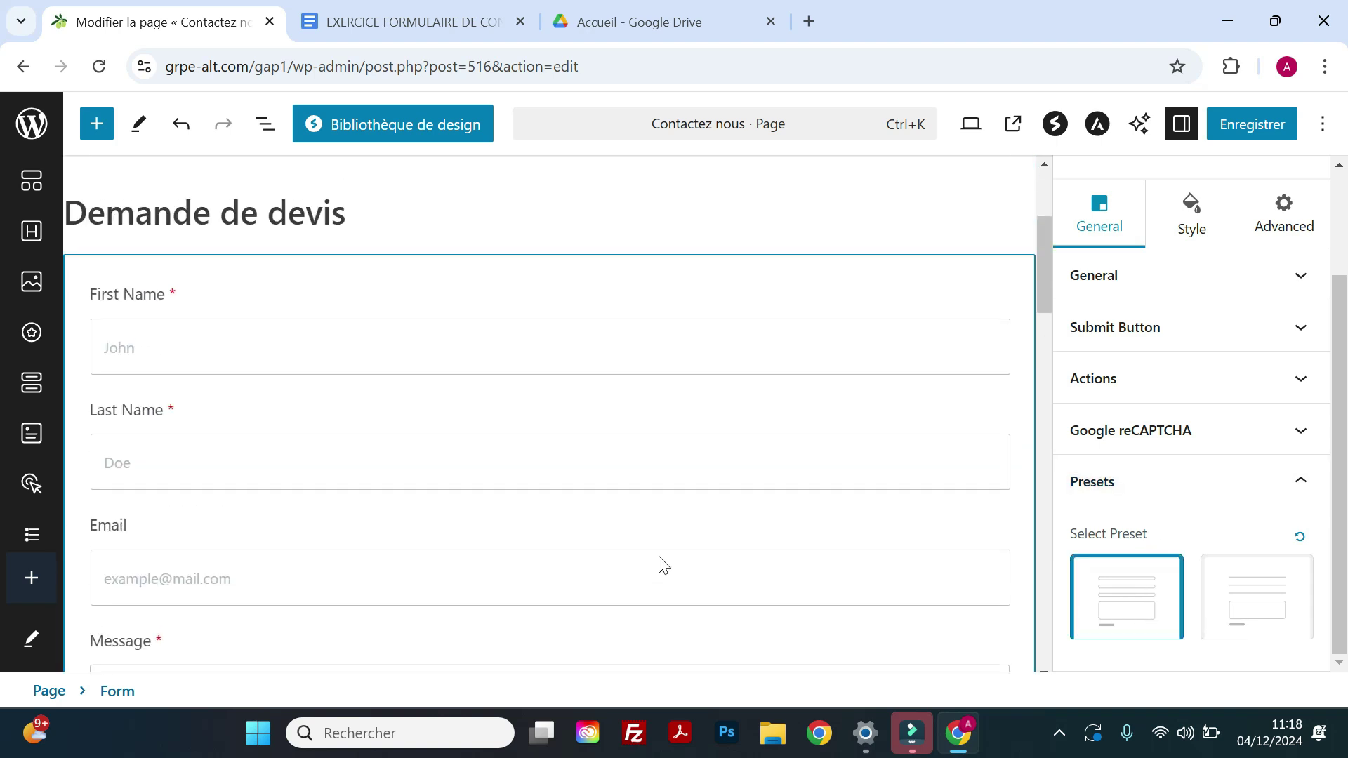
left_click(1260, 613)
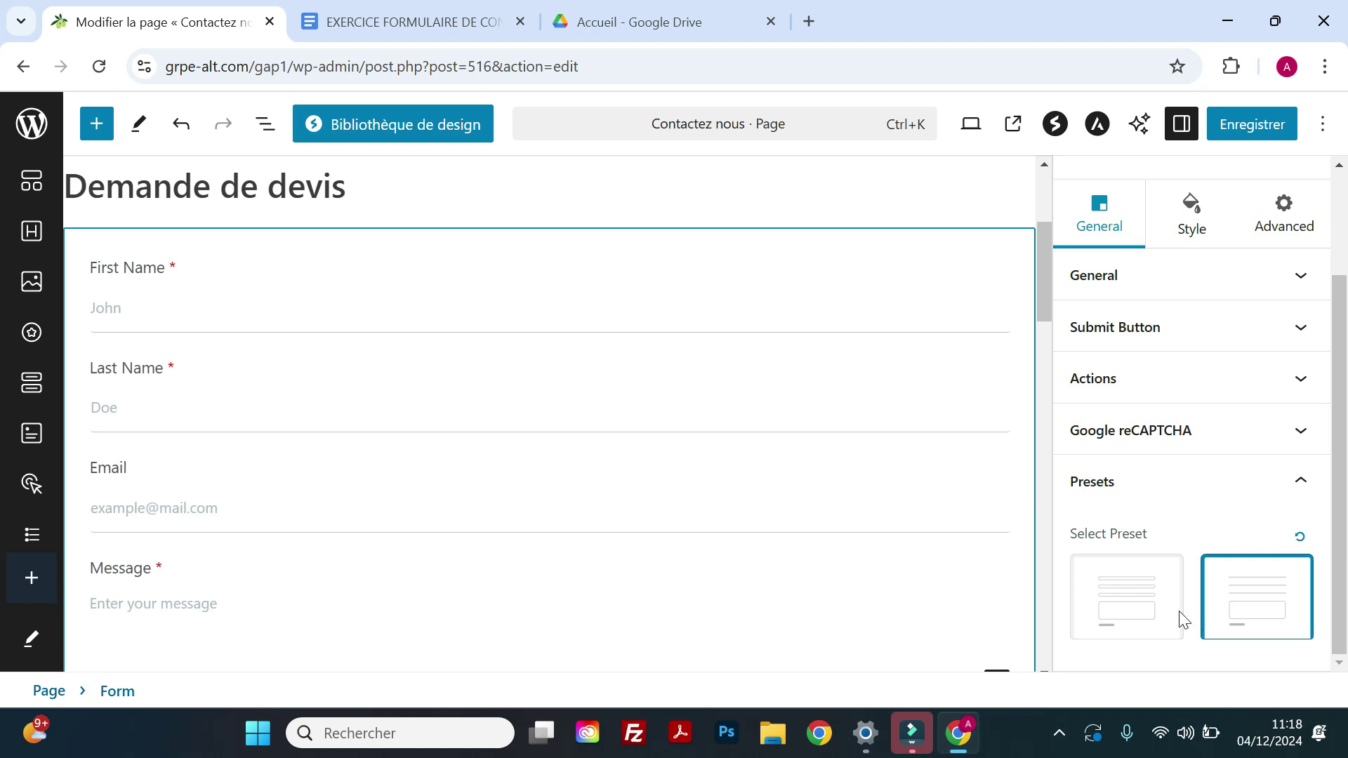
left_click(1123, 622)
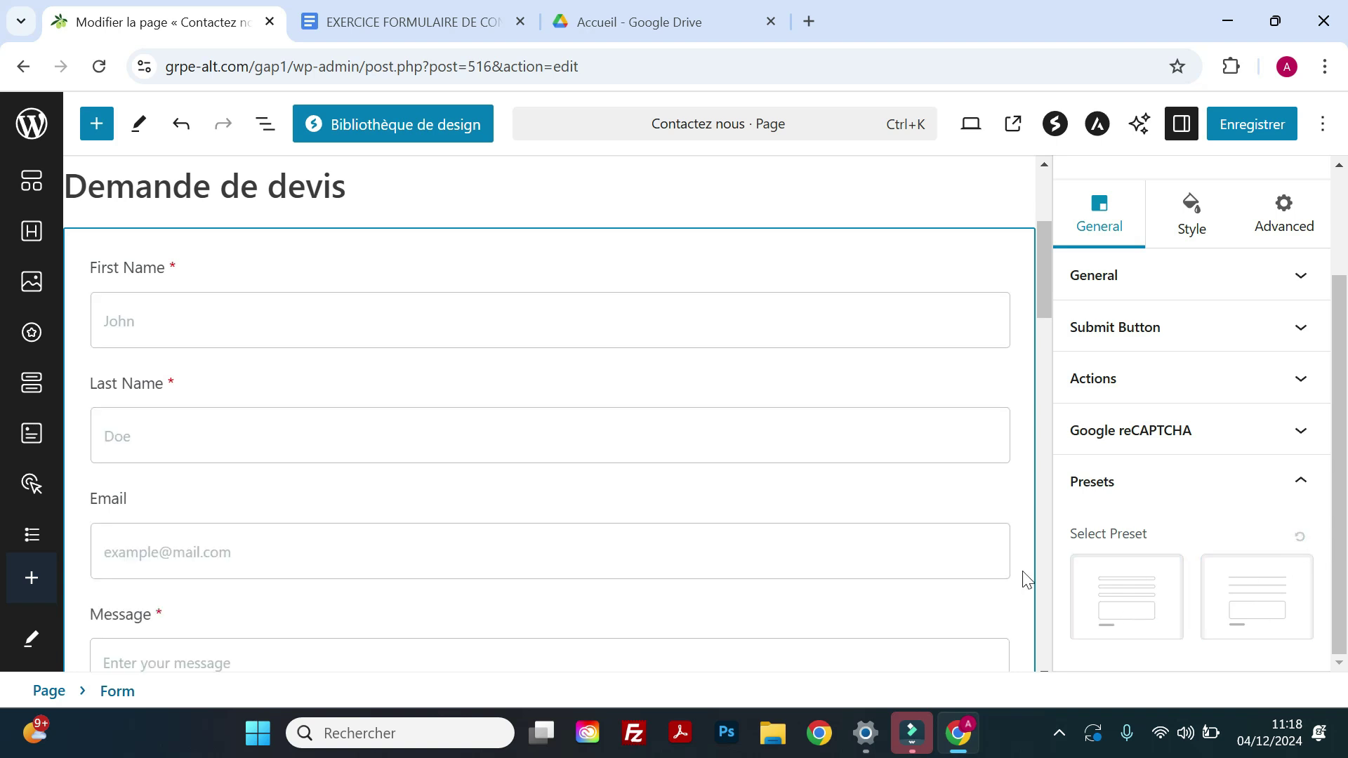
left_click(1273, 484)
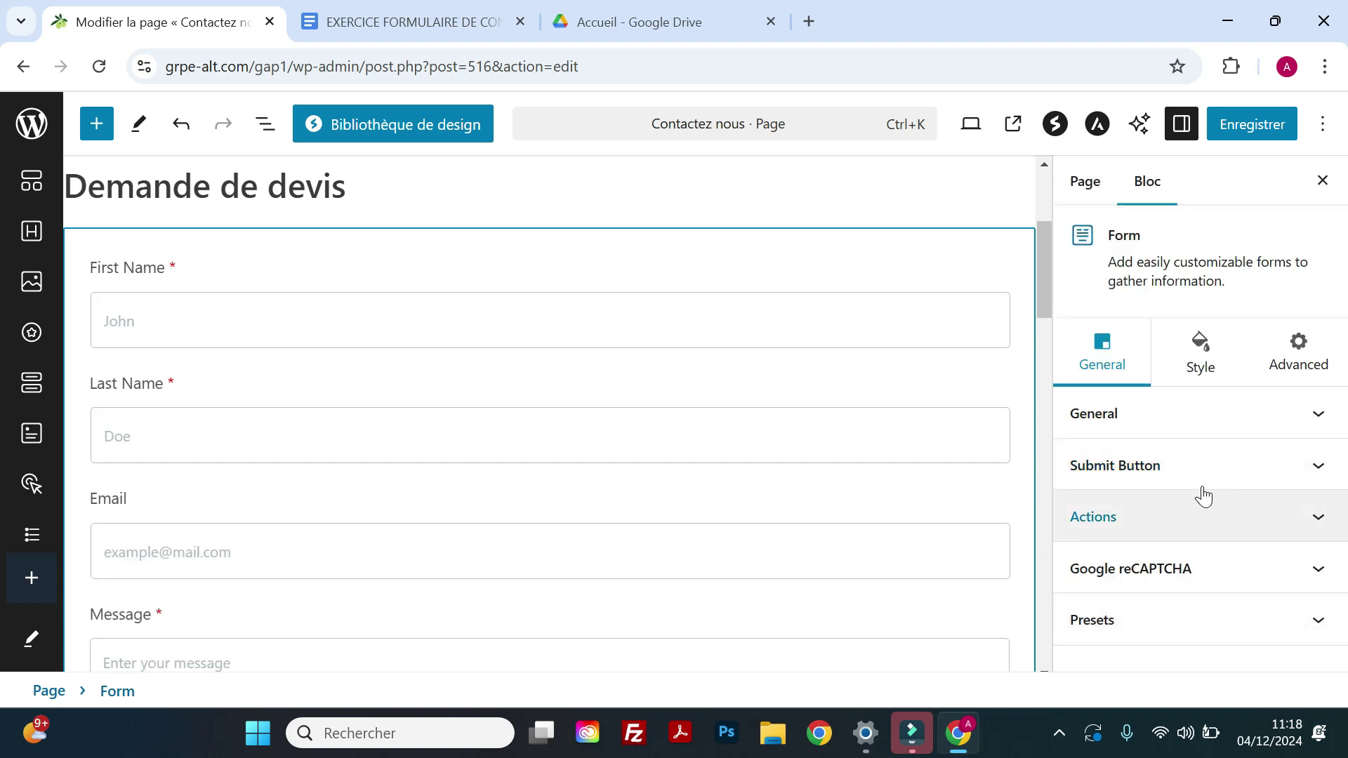
Examine the form's style setting categories, from labels, inputs and checkboxes to the submit button, messages and spacing
left_click(1200, 372)
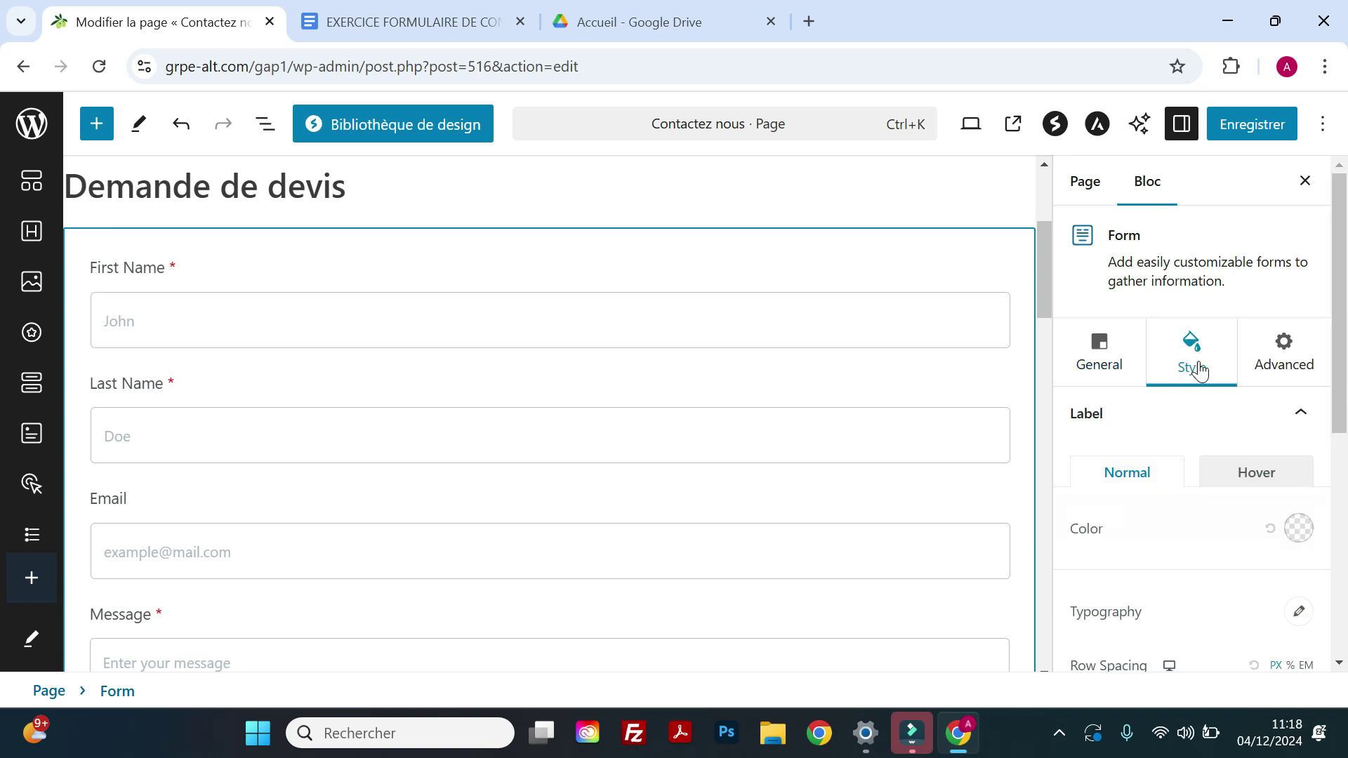
left_click(1262, 425)
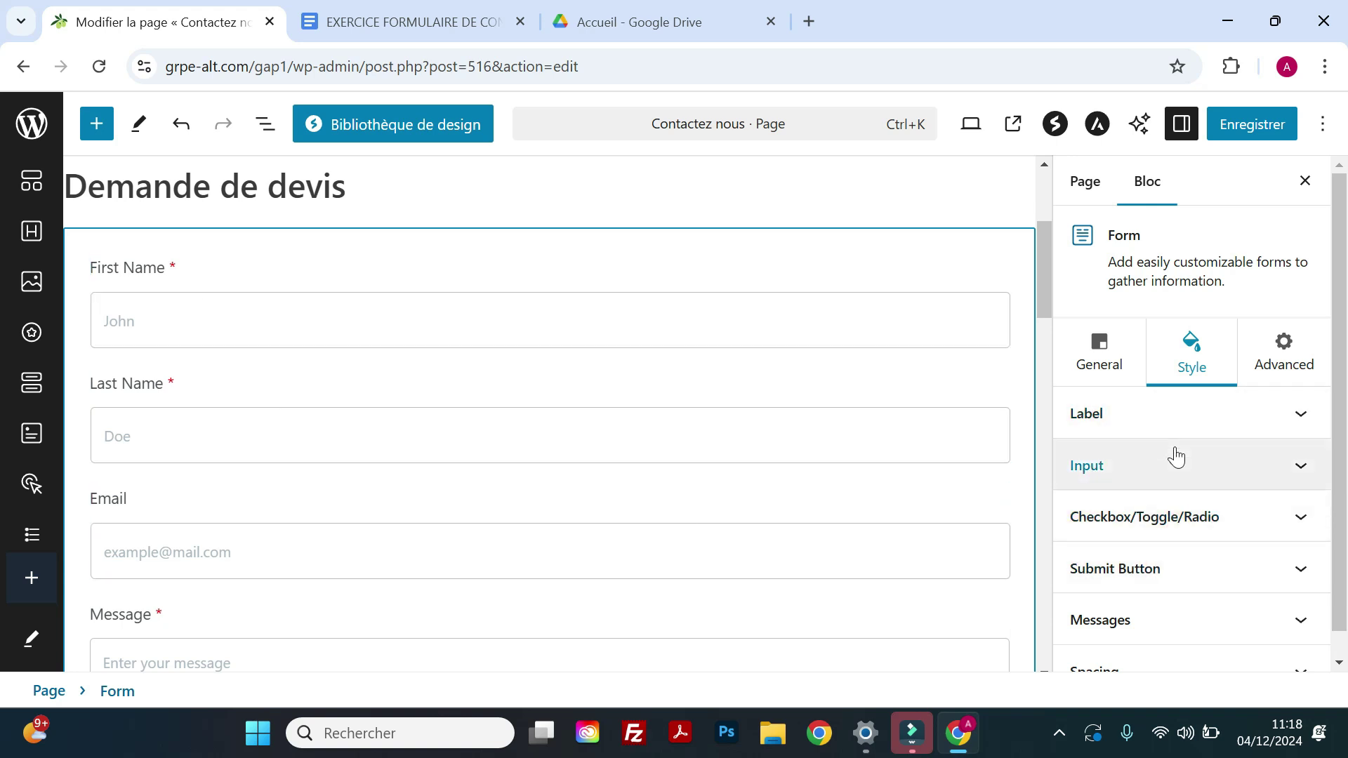
scroll(1173, 457, "down", 1)
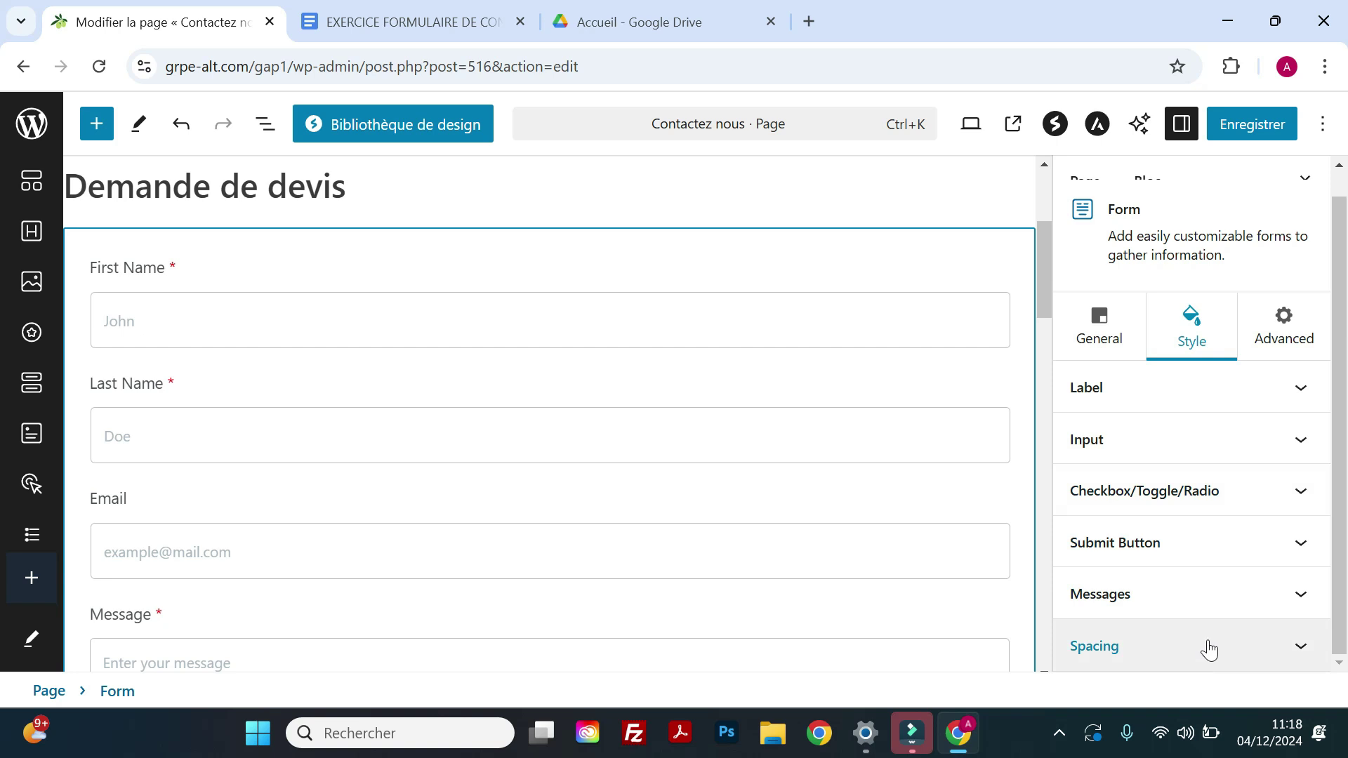
scroll(541, 406, "down", 3)
scroll(578, 452, "down", 3)
scroll(578, 452, "up", 6)
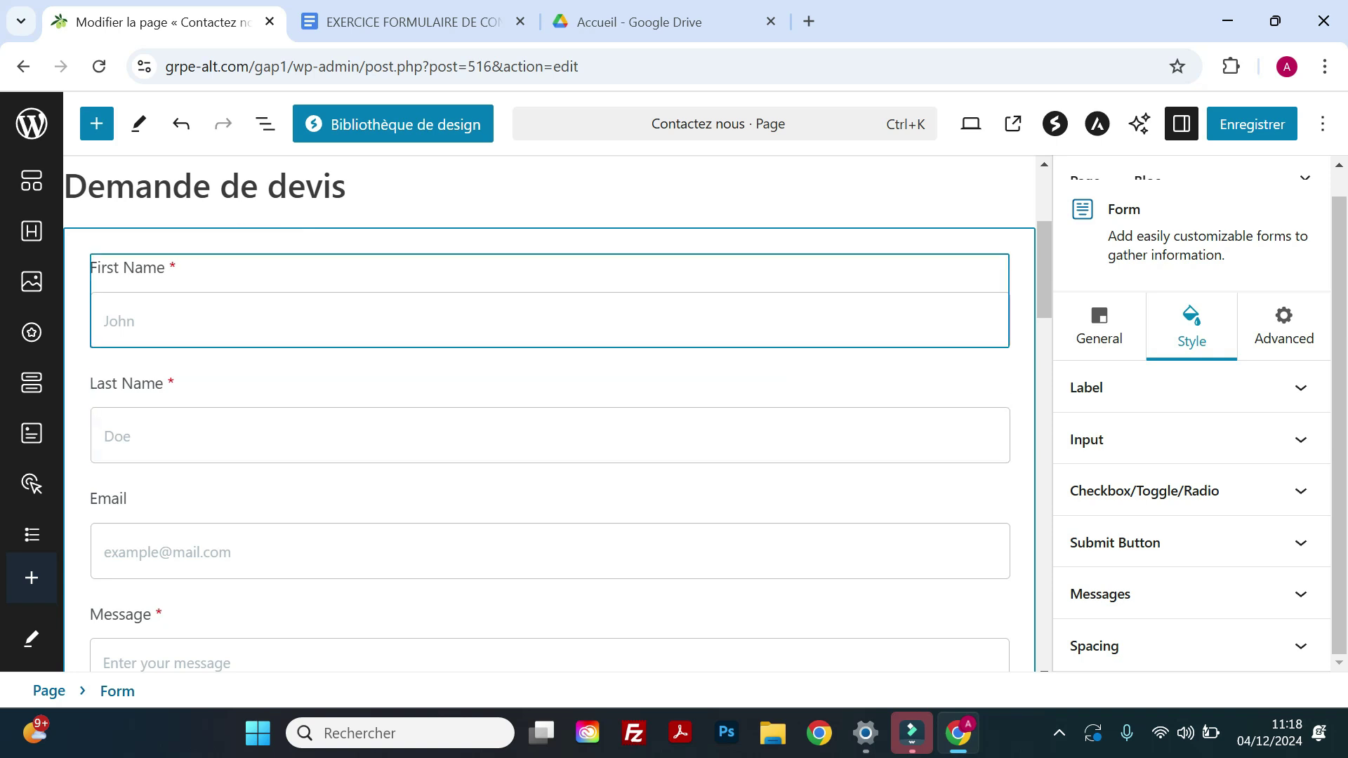
Try switching off the First Name field's Required option, set it back to required, and save the page
left_click(214, 272)
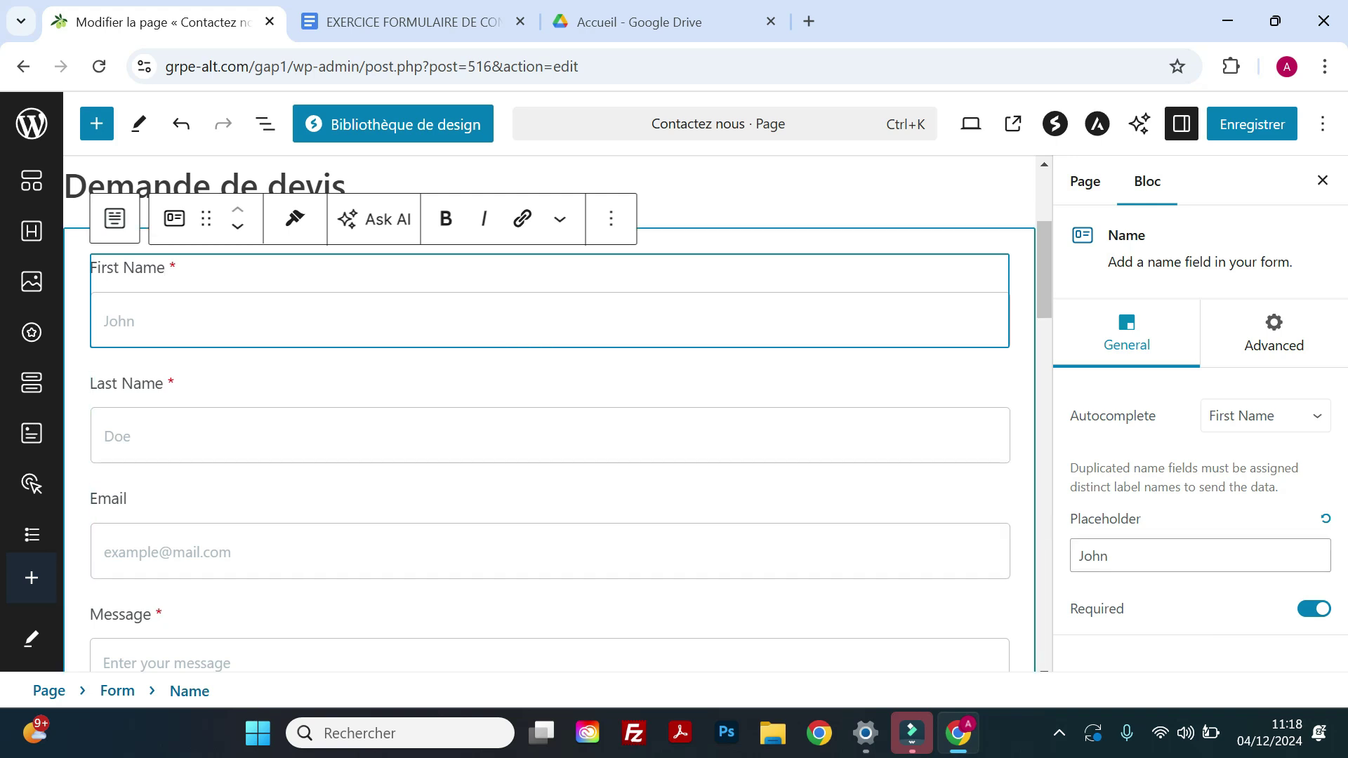
left_click(184, 318)
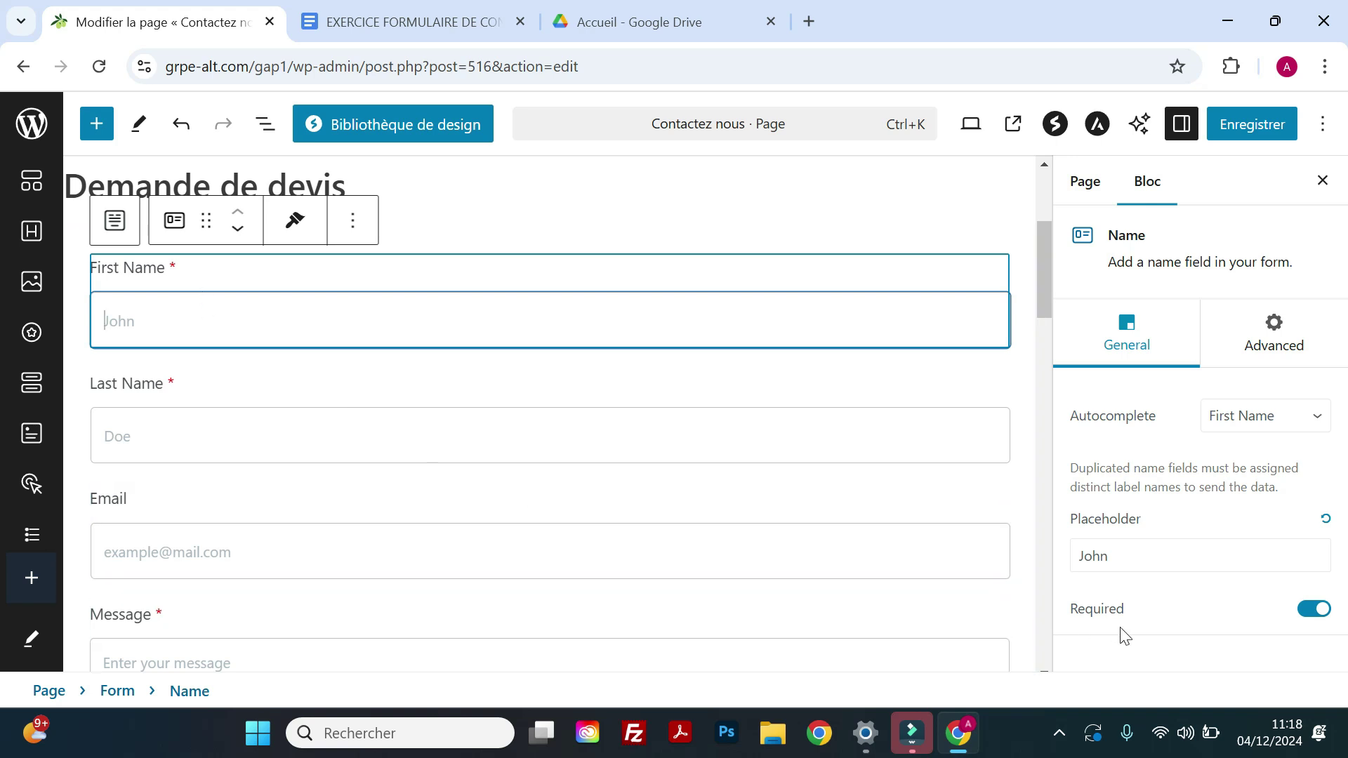
left_click(1315, 610)
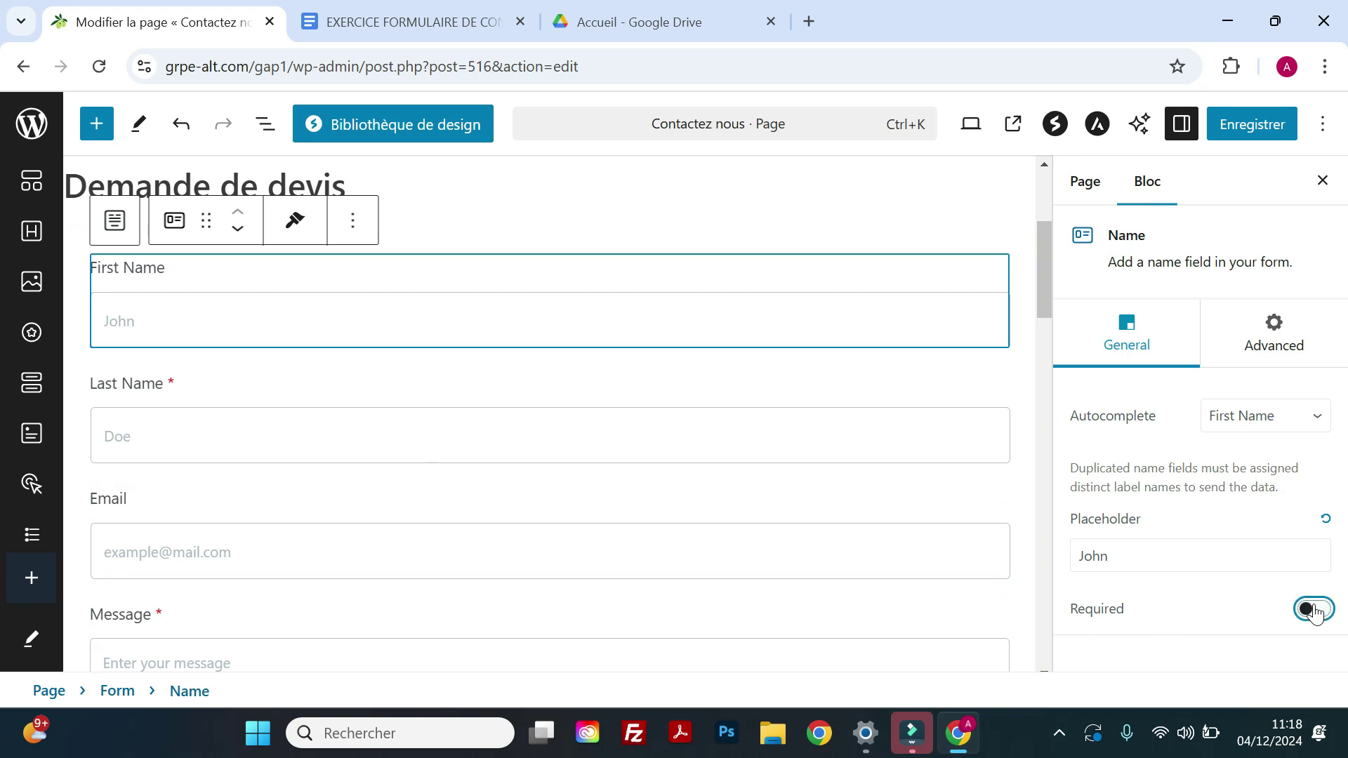
left_click(1315, 611)
left_click(1320, 613)
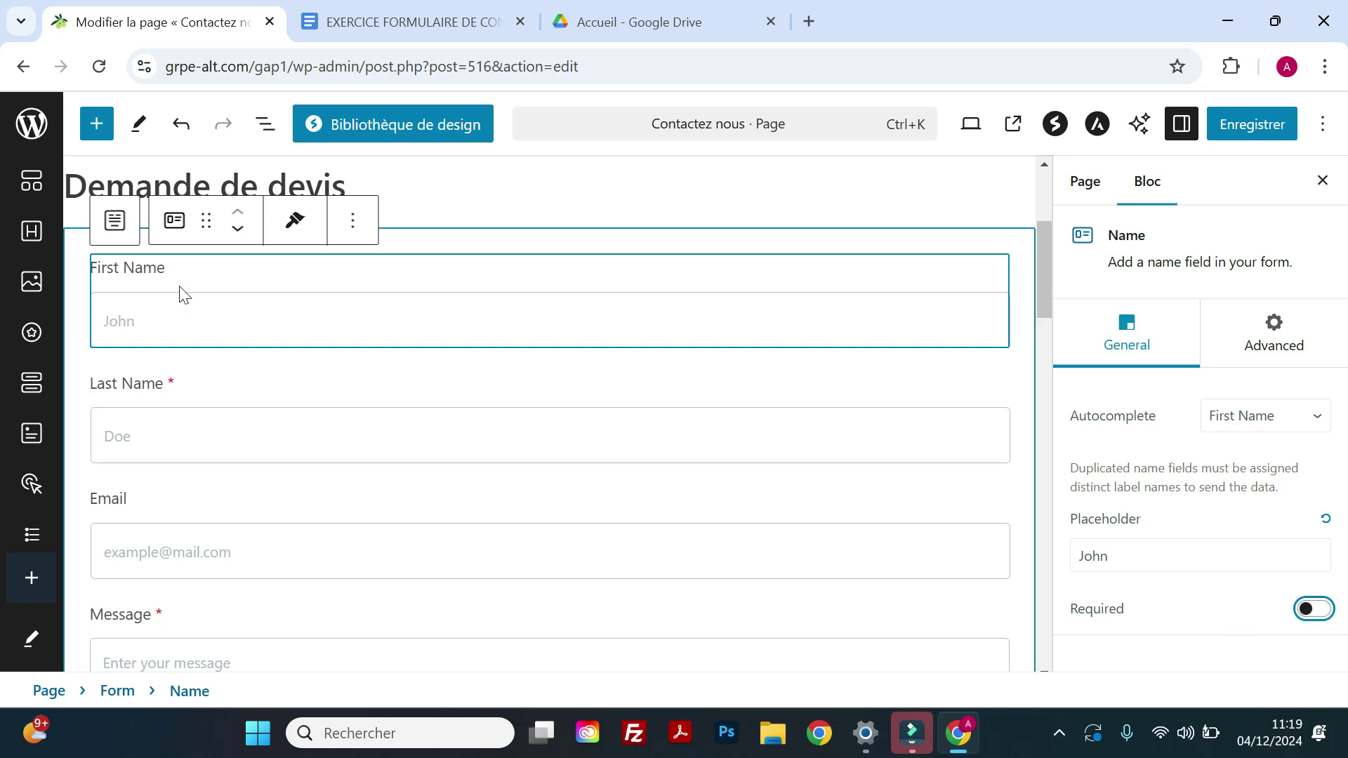
left_click(1298, 614)
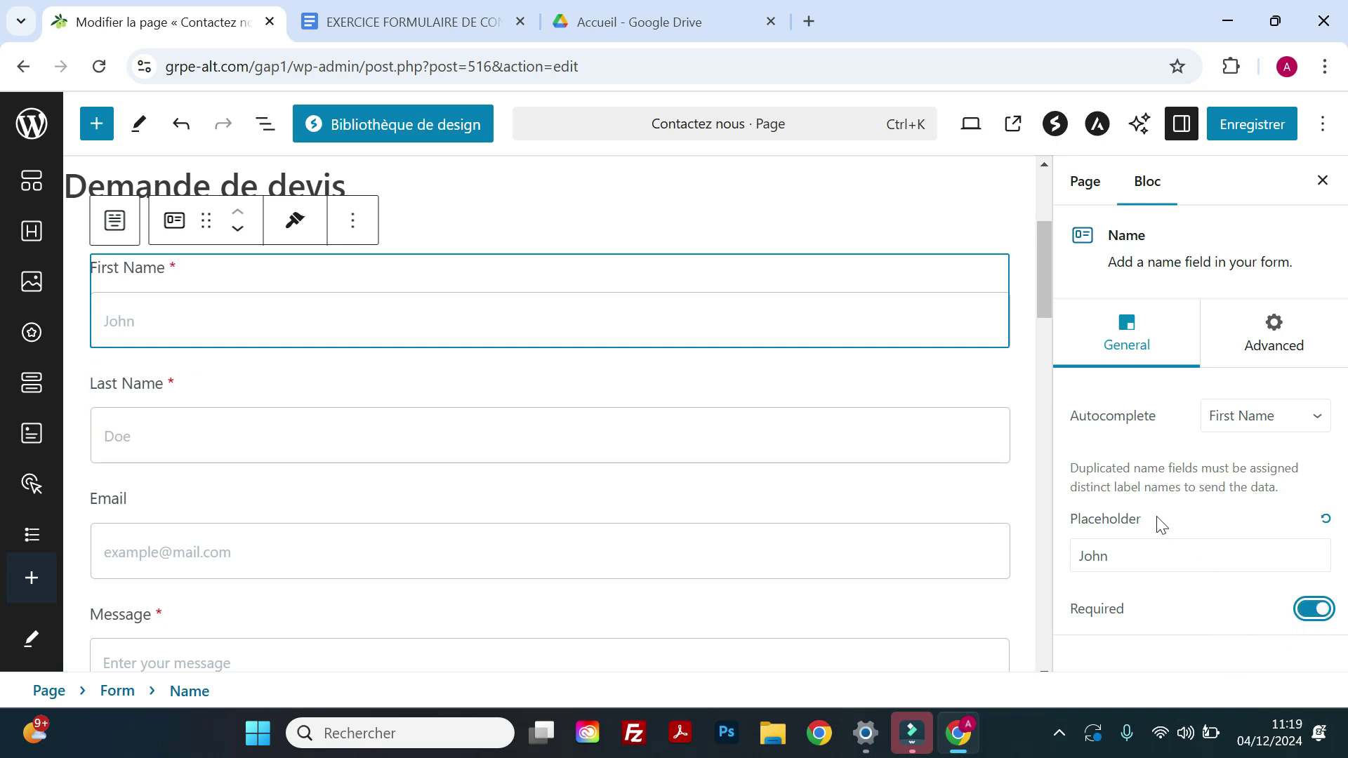
left_click(1248, 130)
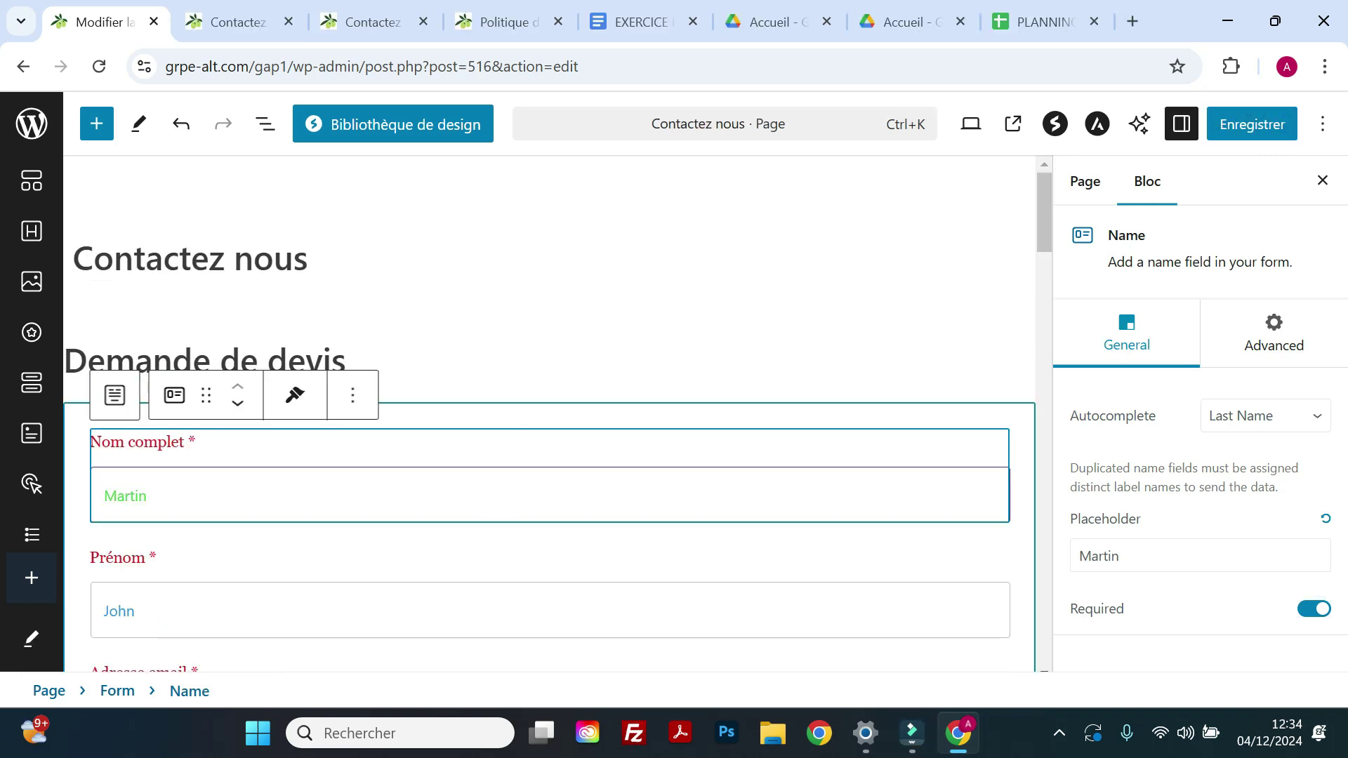
Delete the Prénom field from the quote request form
scroll(373, 362, "down", 3)
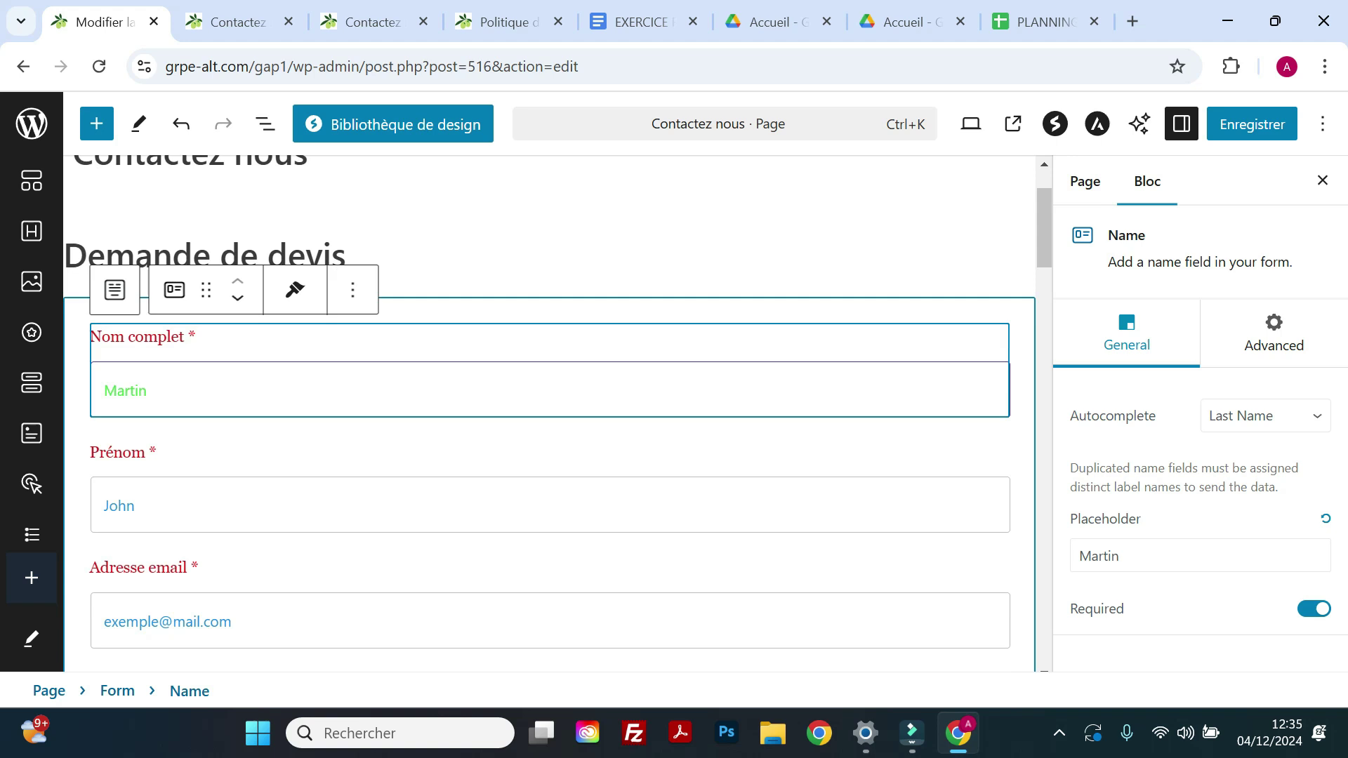
left_click(372, 362)
left_click(611, 299)
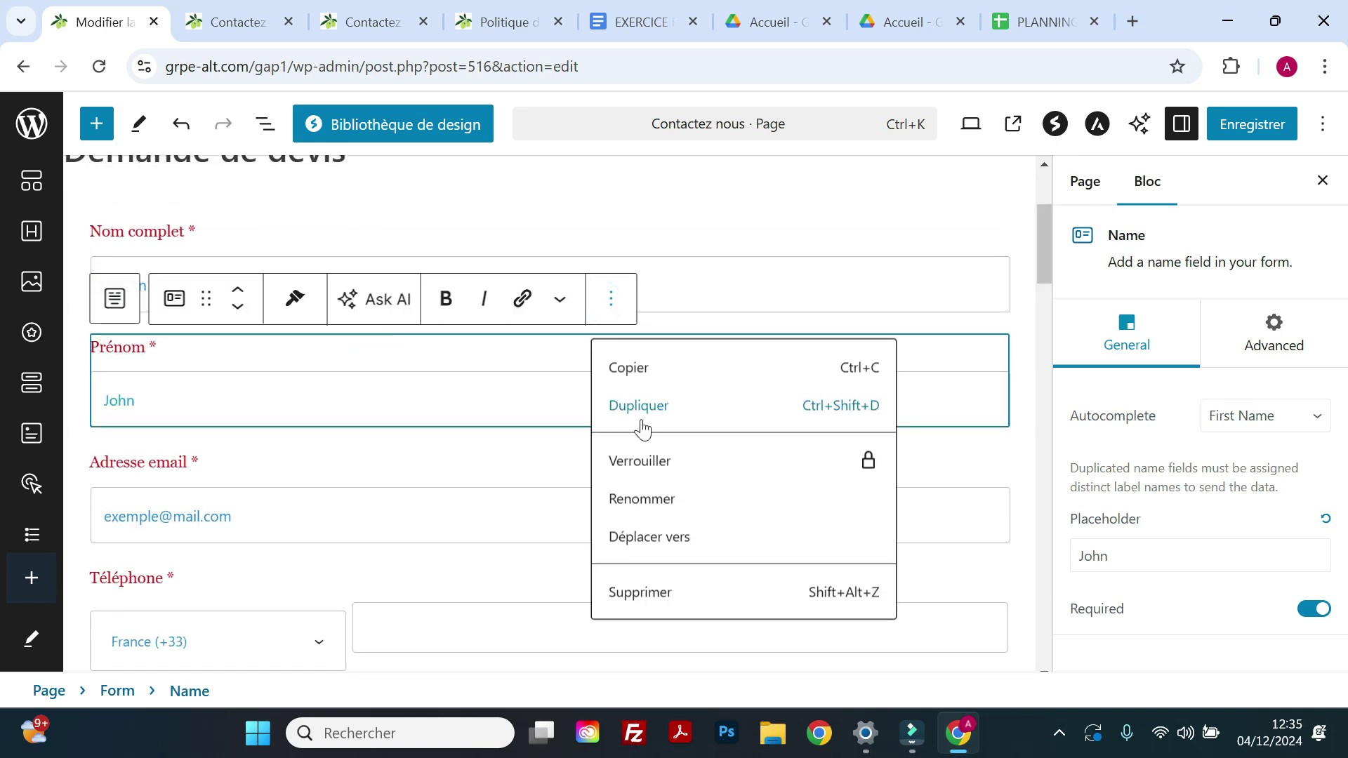
left_click(655, 599)
Select the whole form block and look over its fields down to the Envoyer button
scroll(542, 426, "down", 4)
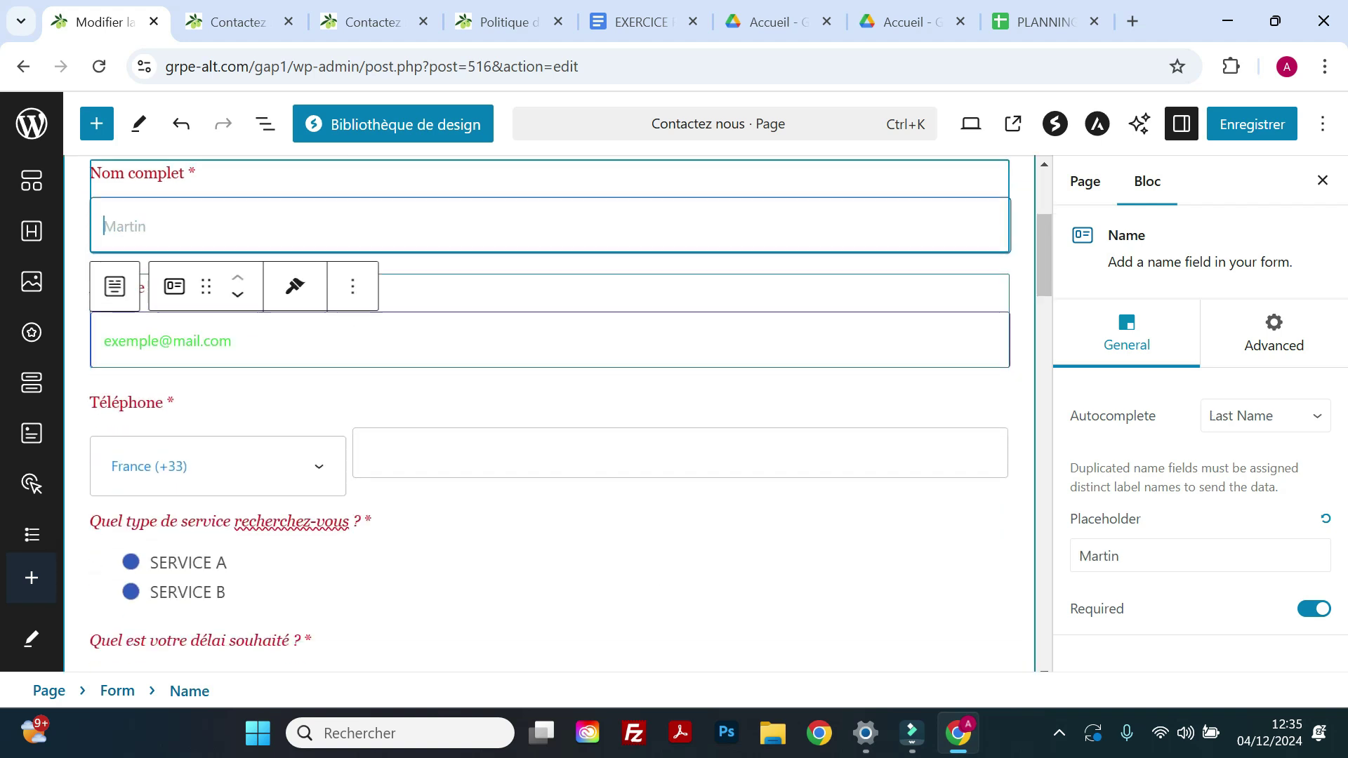
scroll(545, 427, "down", 7)
left_click(545, 427)
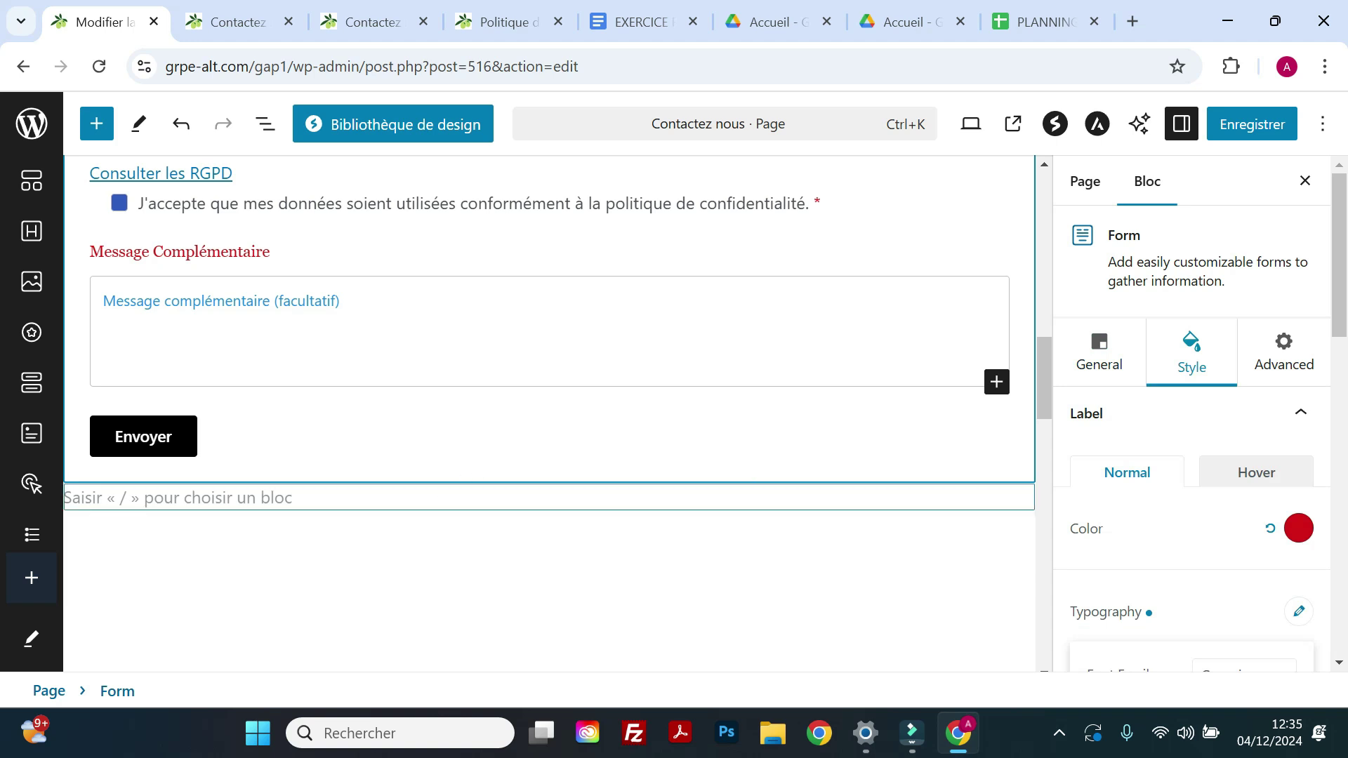
scroll(1000, 331, "up", 12)
scroll(343, 421, "up", 3)
scroll(463, 451, "down", 15)
scroll(877, 379, "up", 3)
Browse all available Spectra form field blocks and add a Phone field to the form
left_click(994, 385)
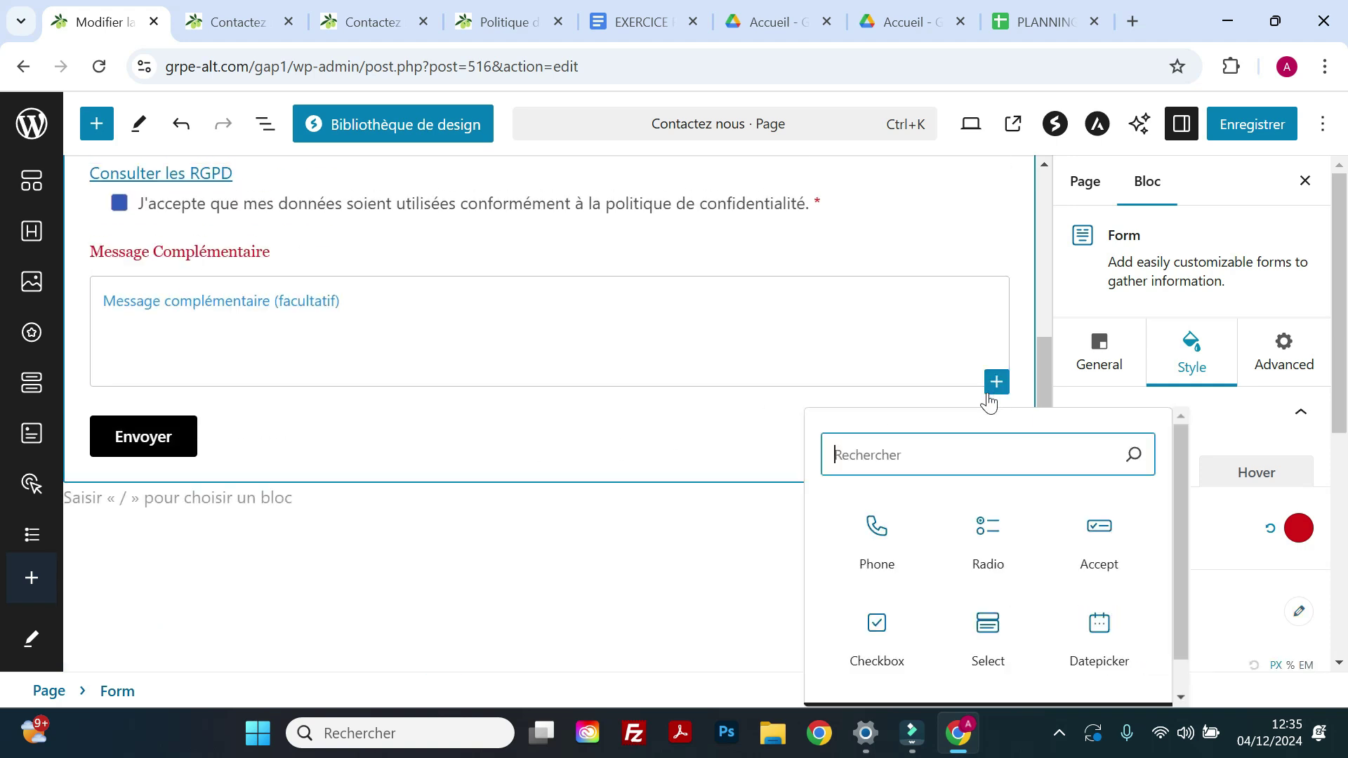
scroll(996, 533, "down", 1)
left_click(1011, 686)
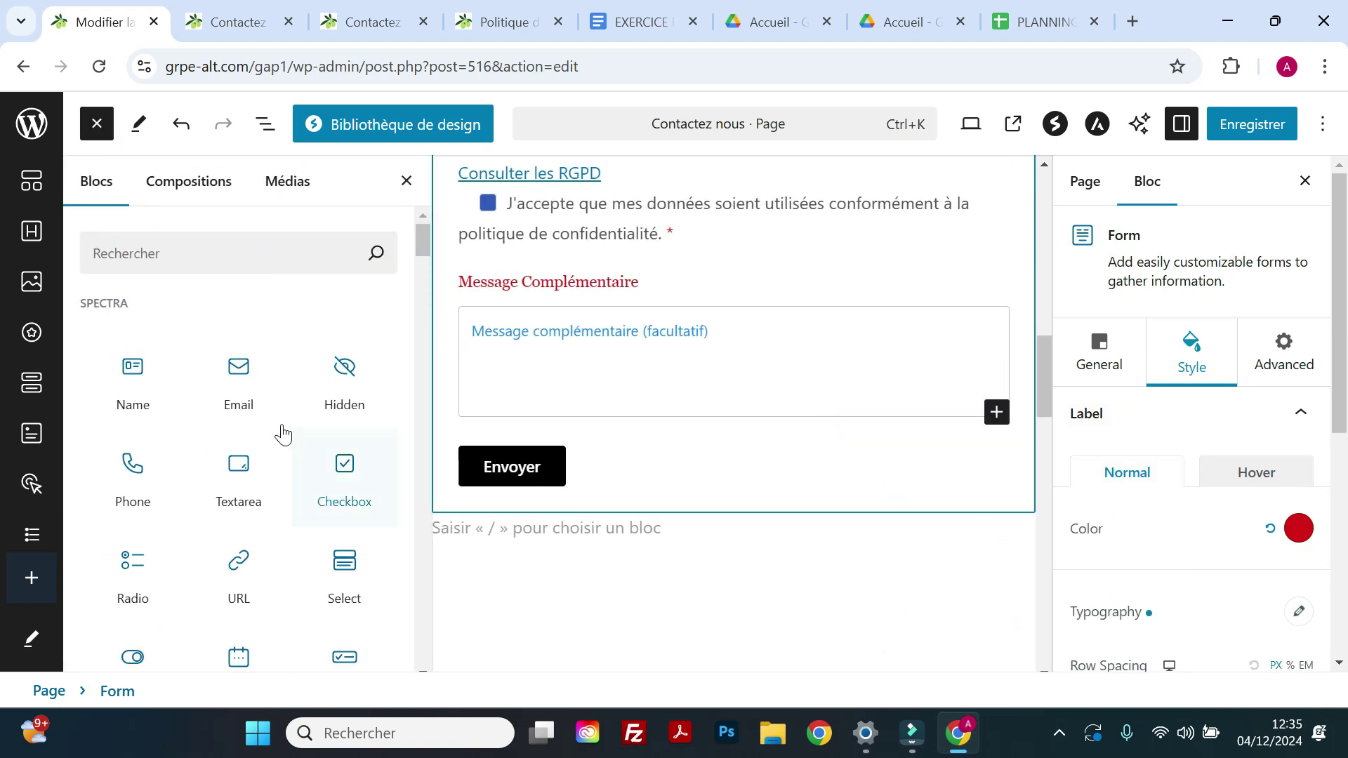
scroll(225, 415, "down", 1)
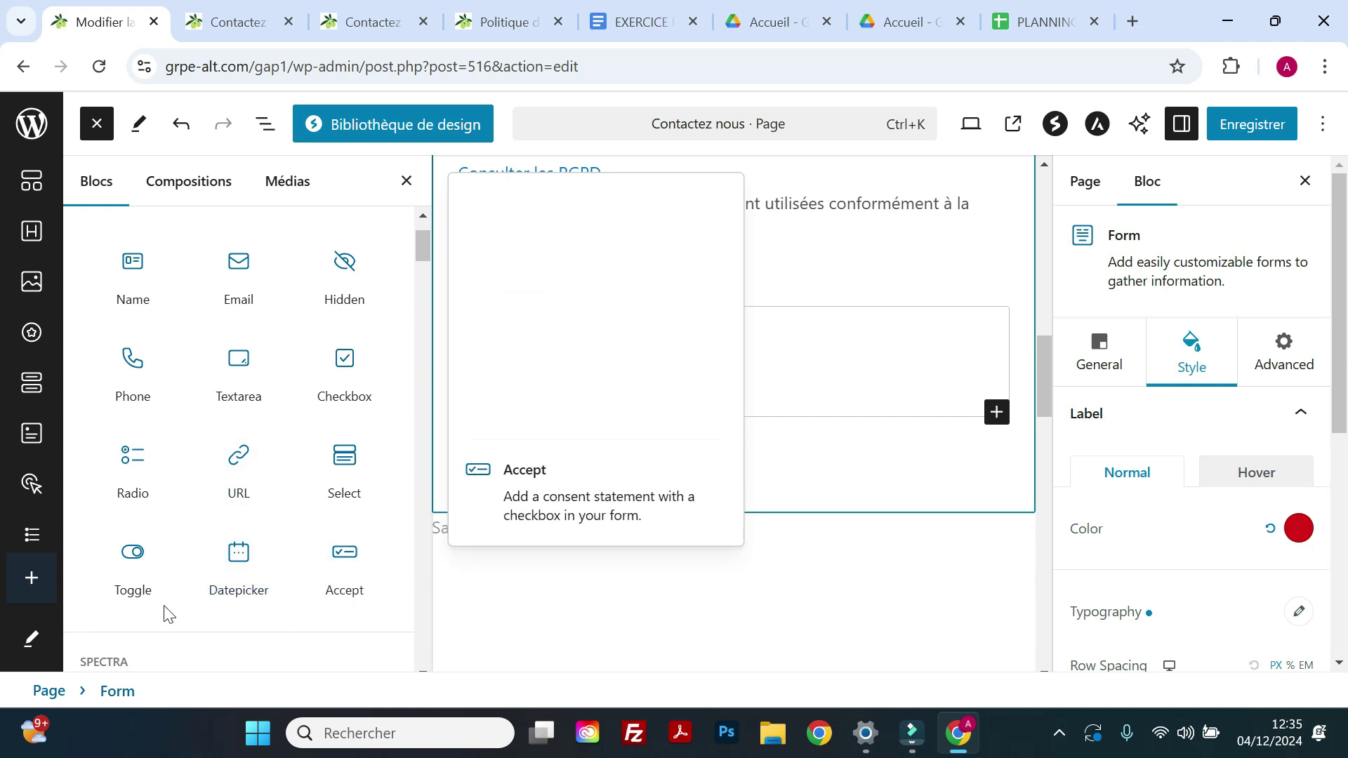
left_click(130, 368)
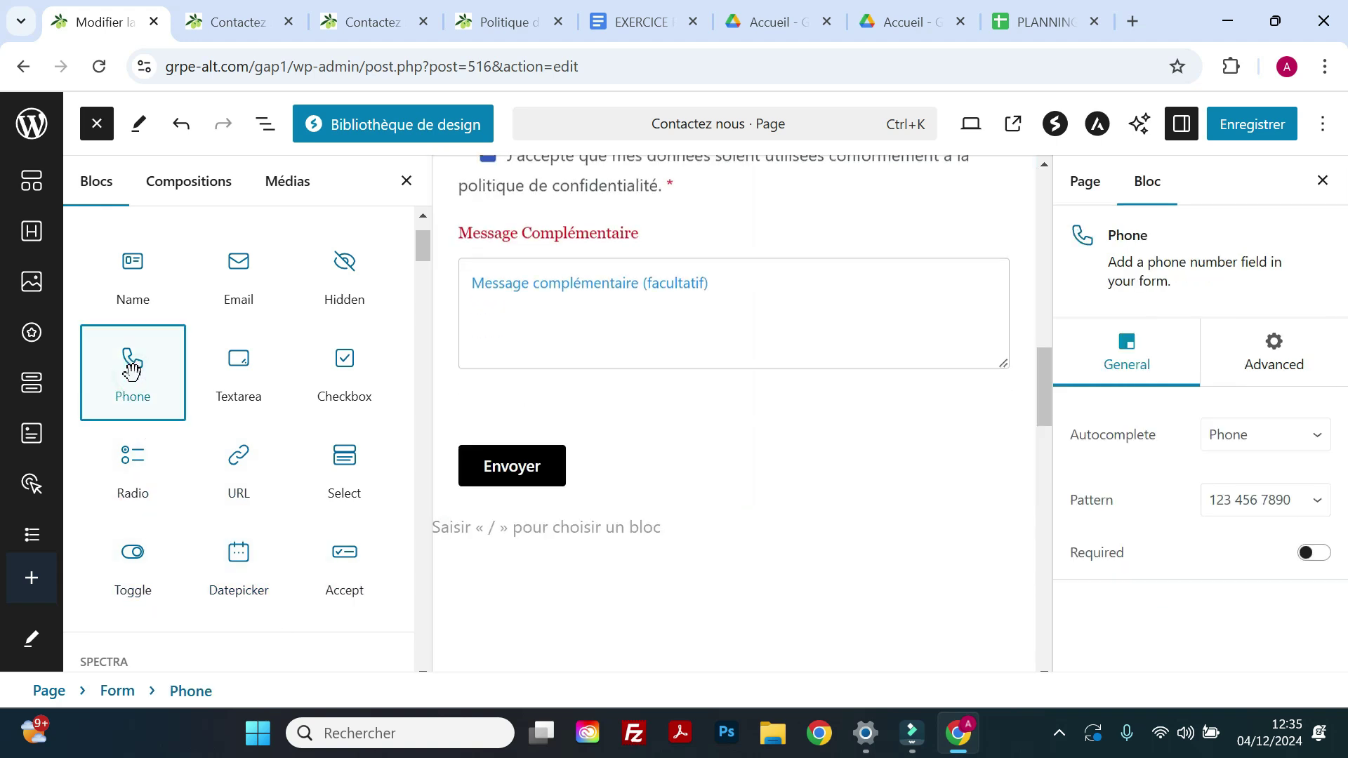
scroll(566, 330, "up", 2)
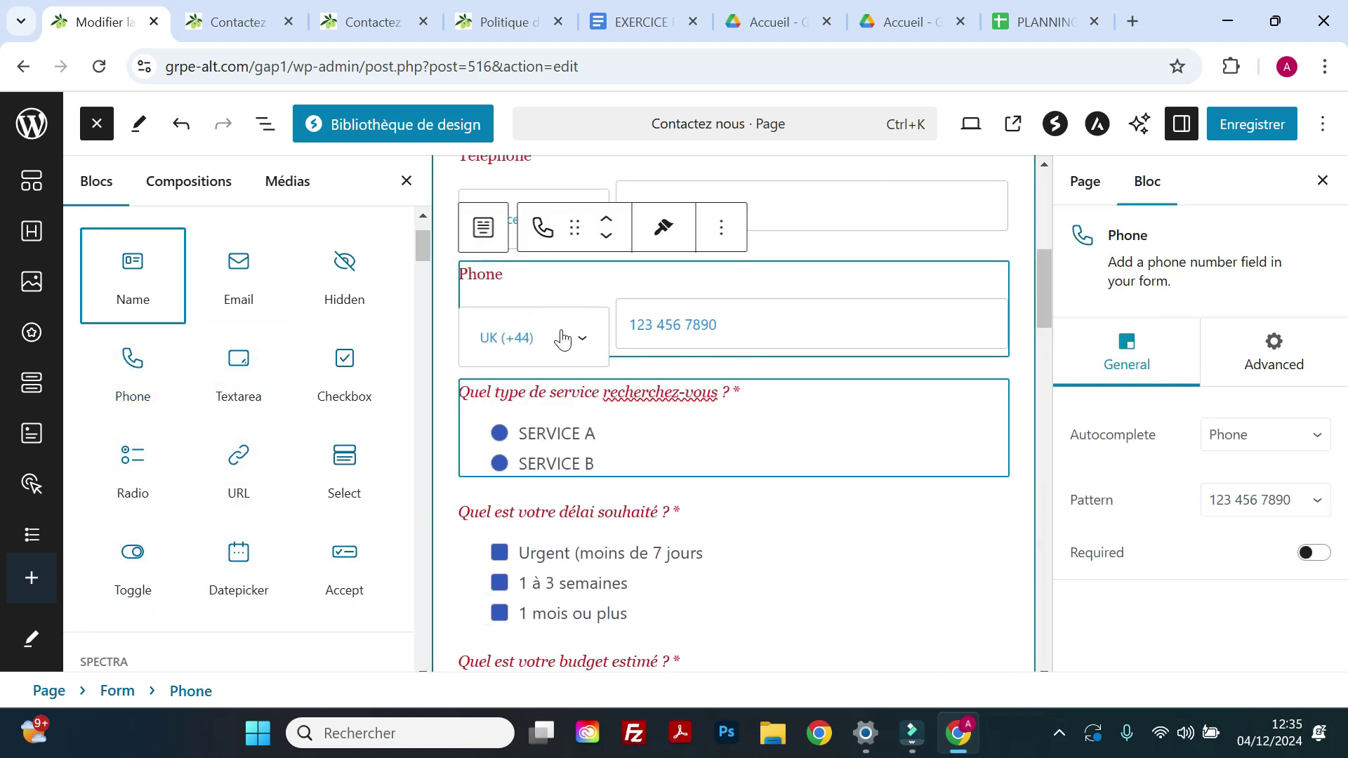